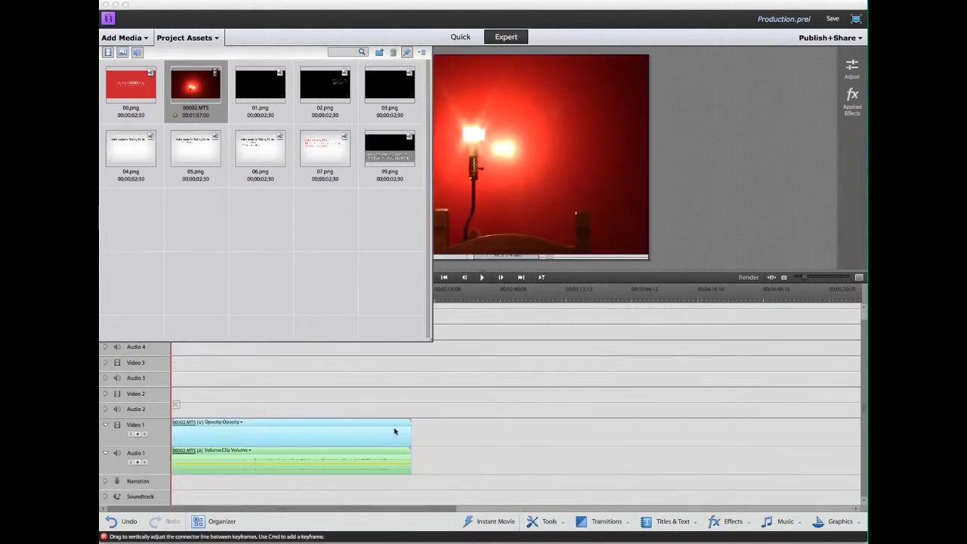
Select the 00.png title image in Project Assets, then return focus to the editing window.
{"action": "left_click", "coordinate": [149, 85]}
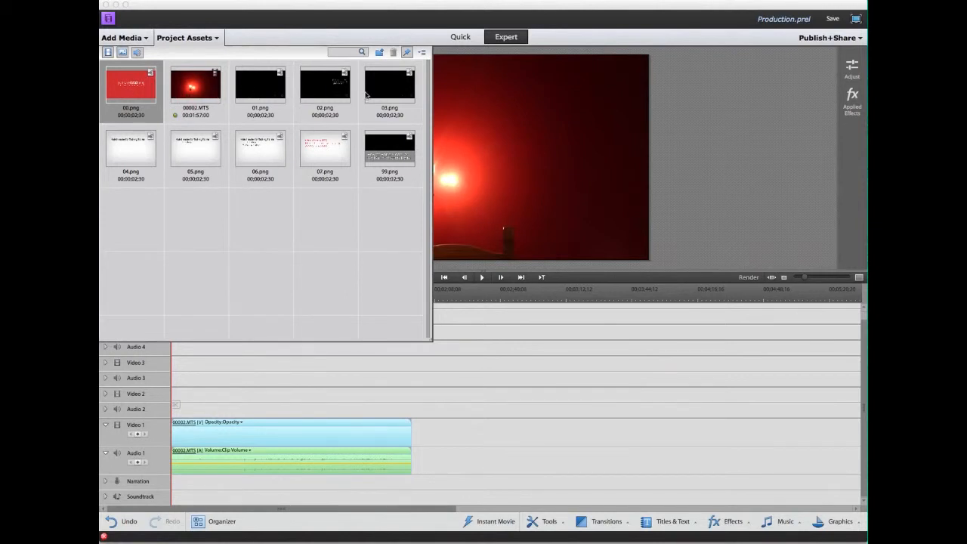
{"action": "left_click", "coordinate": [610, 359]}
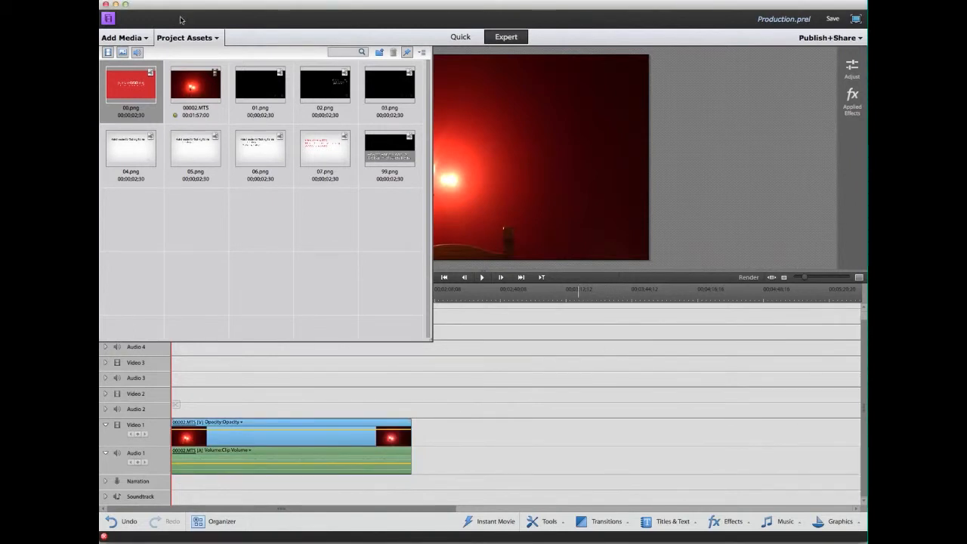
Park the playhead at 00;00;02;00 and drag 00002.MTS right so it starts there.
{"action": "left_click", "coordinate": [200, 38]}
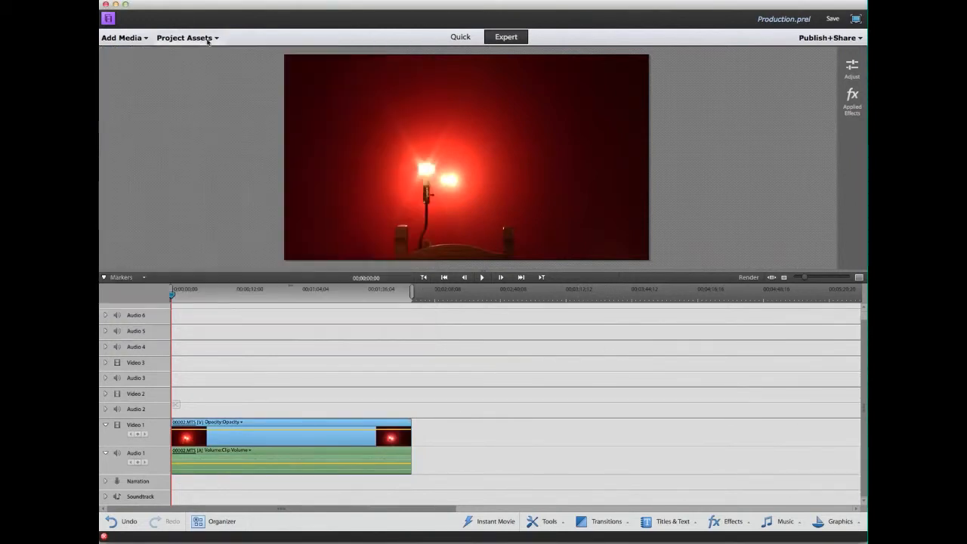
{"action": "left_click", "coordinate": [772, 277]}
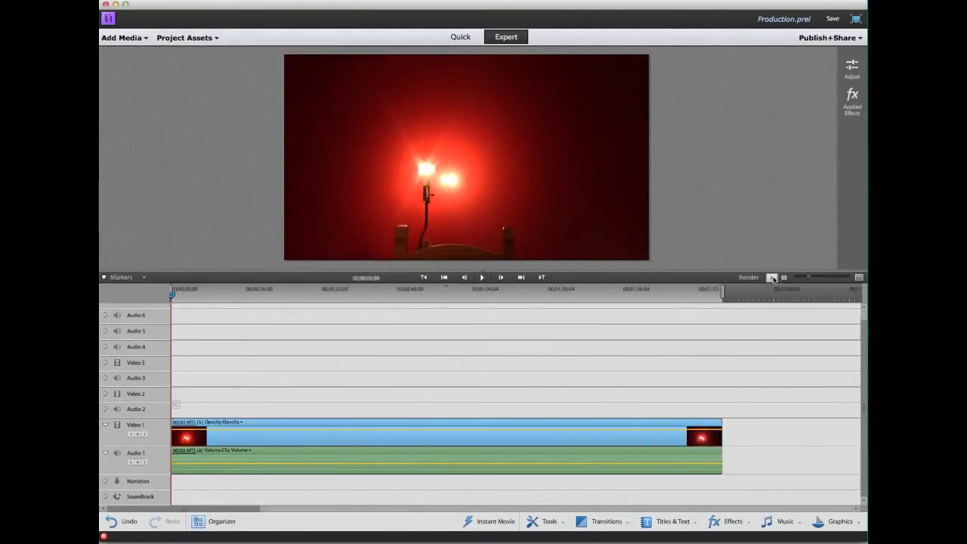
{"action": "left_click", "coordinate": [181, 296]}
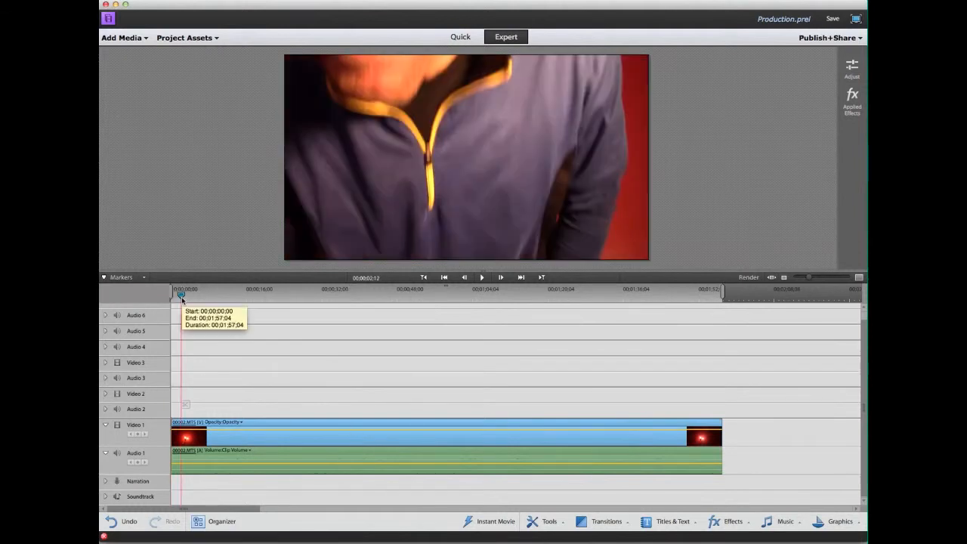
{"action": "left_click_drag", "start_coordinate": [181, 296], "coordinate": [179, 297]}
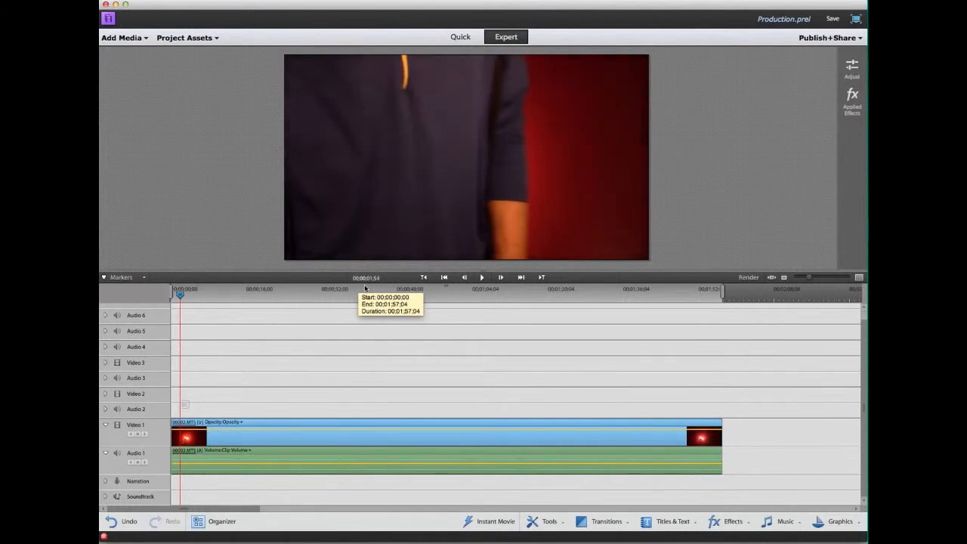
{"action": "left_click", "coordinate": [261, 442]}
{"action": "left_click_drag", "start_coordinate": [240, 436], "coordinate": [254, 438]}
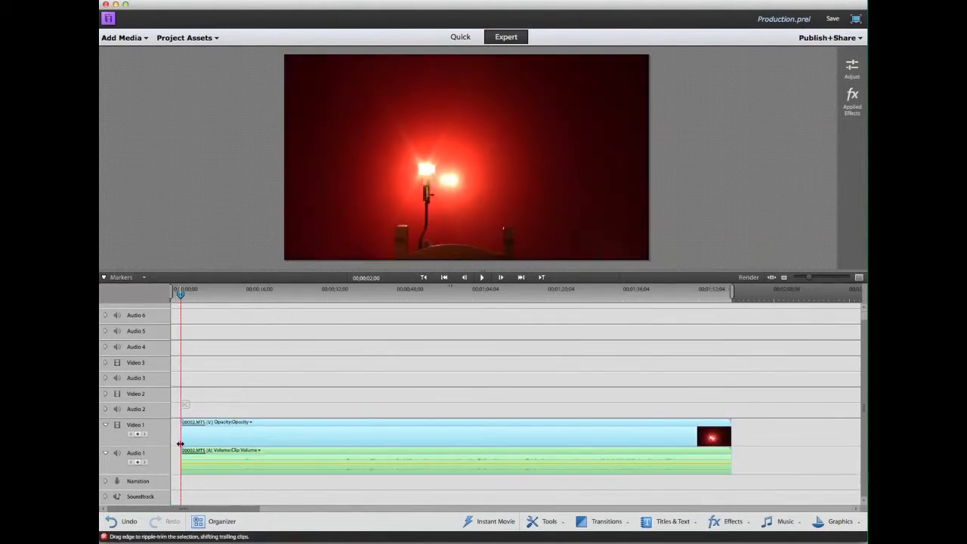
Boost the 00002.MTS clip's audio gain by 10 dB.
{"action": "right_click", "coordinate": [249, 433]}
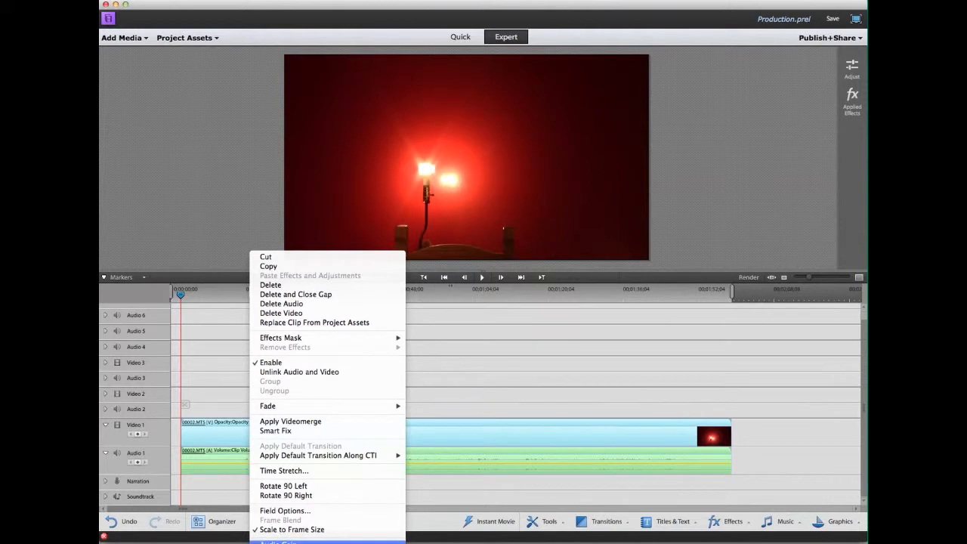
{"action": "left_click", "coordinate": [302, 541]}
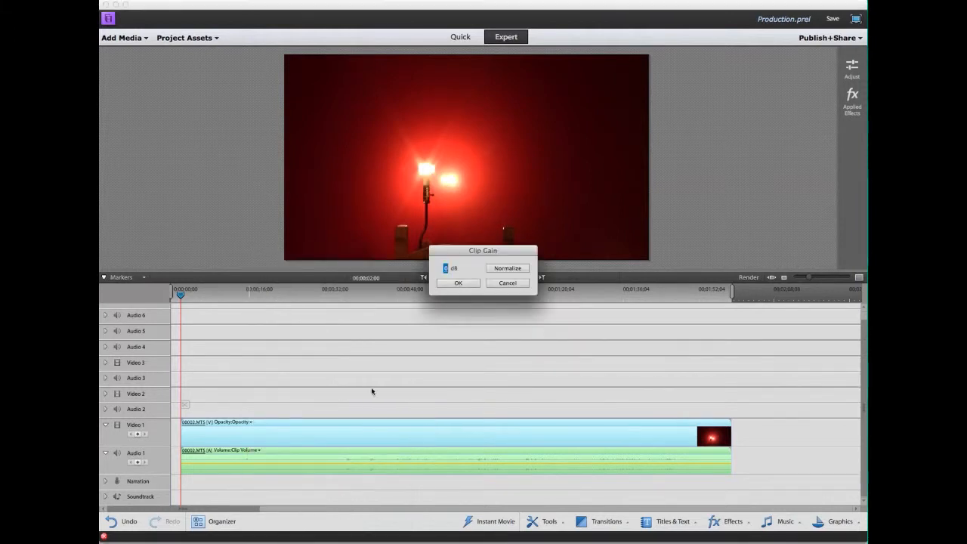
{"action": "left_click", "coordinate": [448, 269]}
{"action": "type", "text": "10"}
{"action": "left_click", "coordinate": [459, 283]}
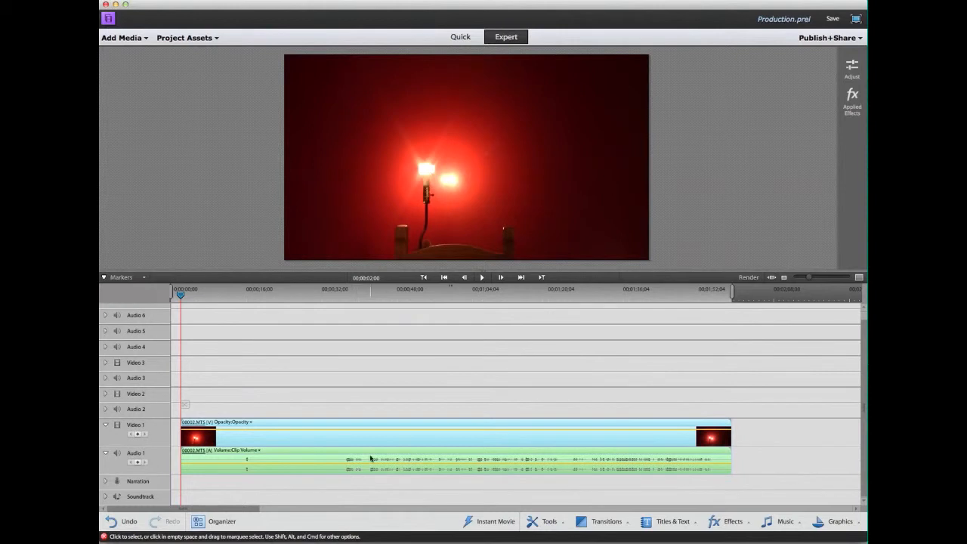
Change the clip's audio gain to 6 dB instead.
{"action": "right_click", "coordinate": [344, 443]}
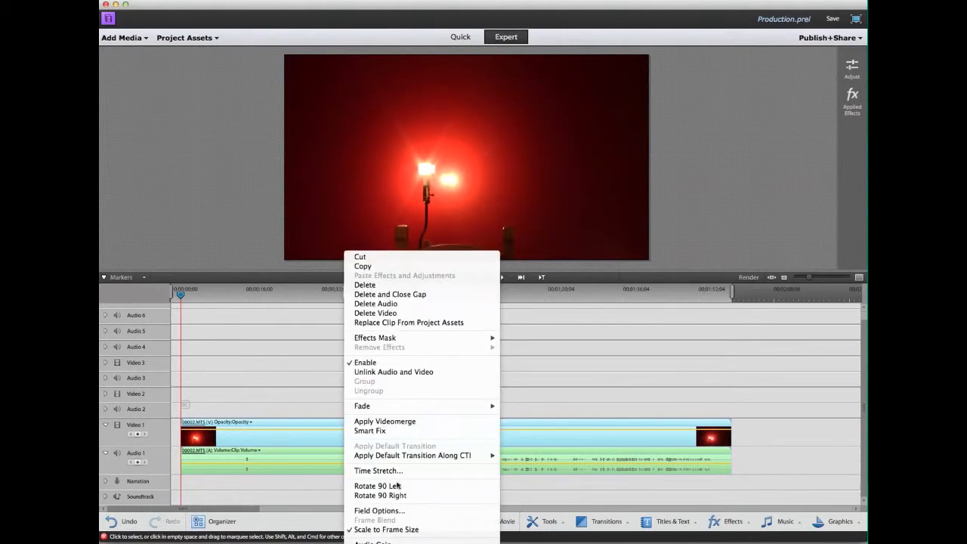
{"action": "left_click", "coordinate": [385, 541]}
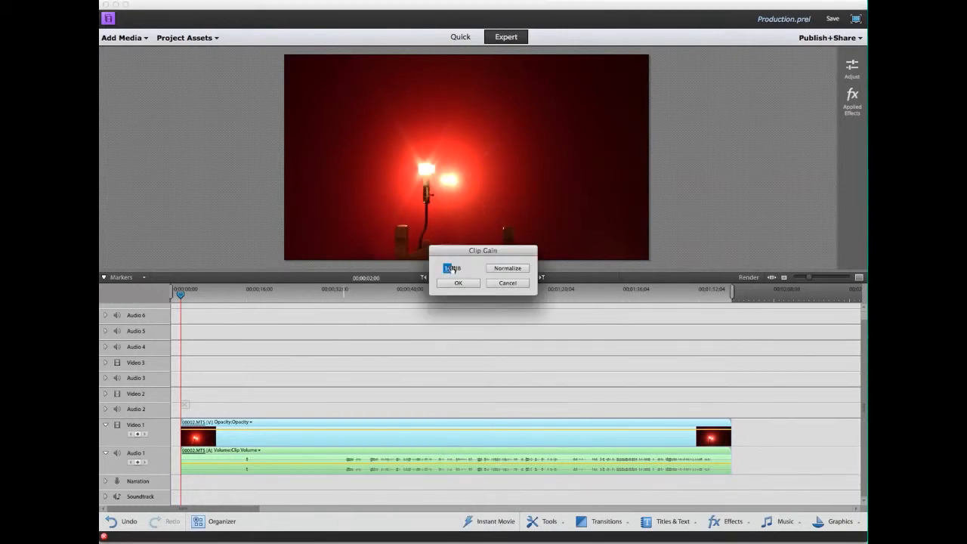
{"action": "type", "text": "6"}
{"action": "left_click", "coordinate": [458, 283]}
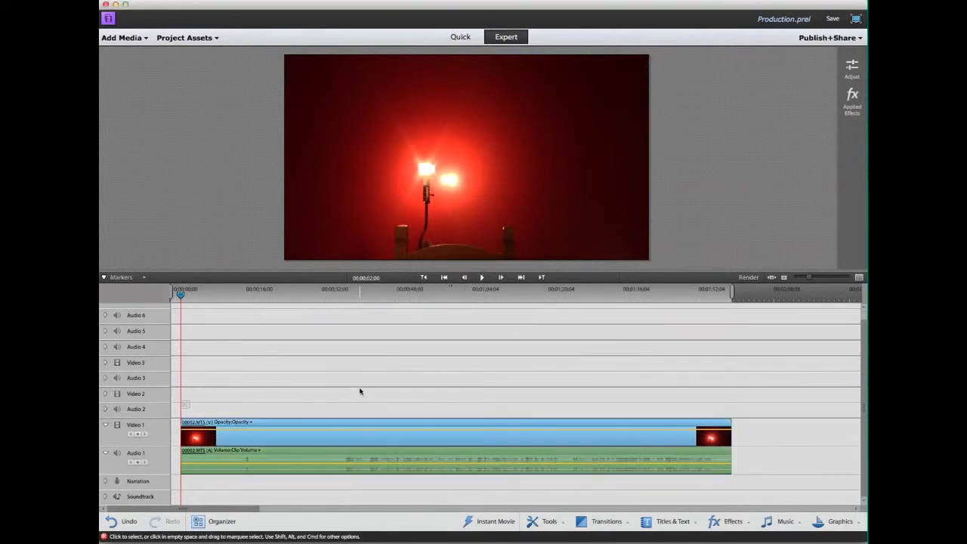
Split 00002.MTS at about 35 seconds and delete the opening piece, closing the gap.
{"action": "left_click", "coordinate": [338, 295]}
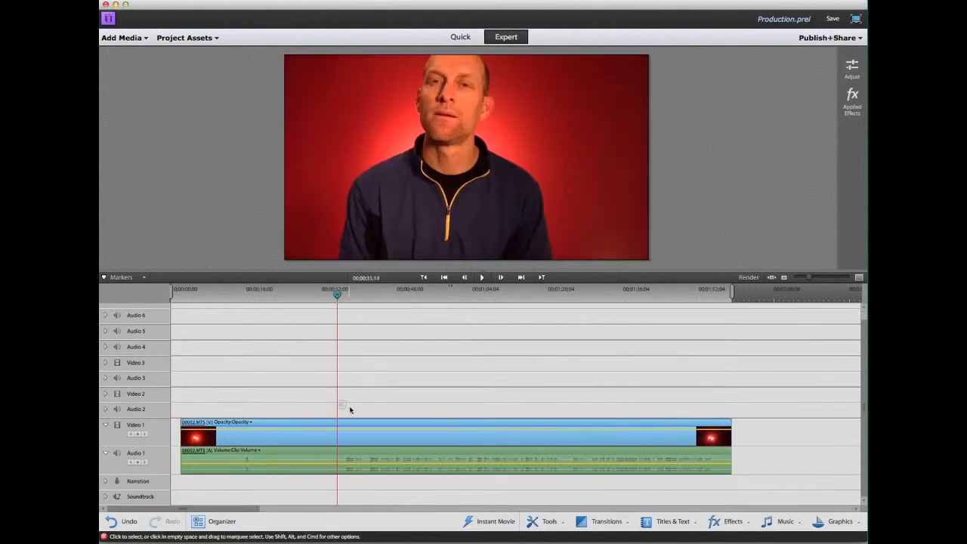
{"action": "left_click", "coordinate": [383, 434]}
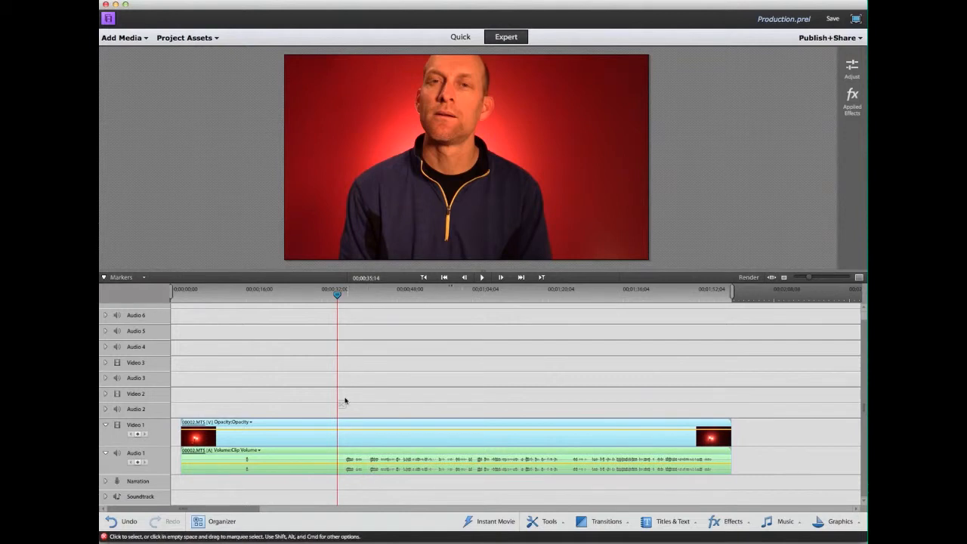
{"action": "left_click_drag", "start_coordinate": [337, 294], "coordinate": [344, 300]}
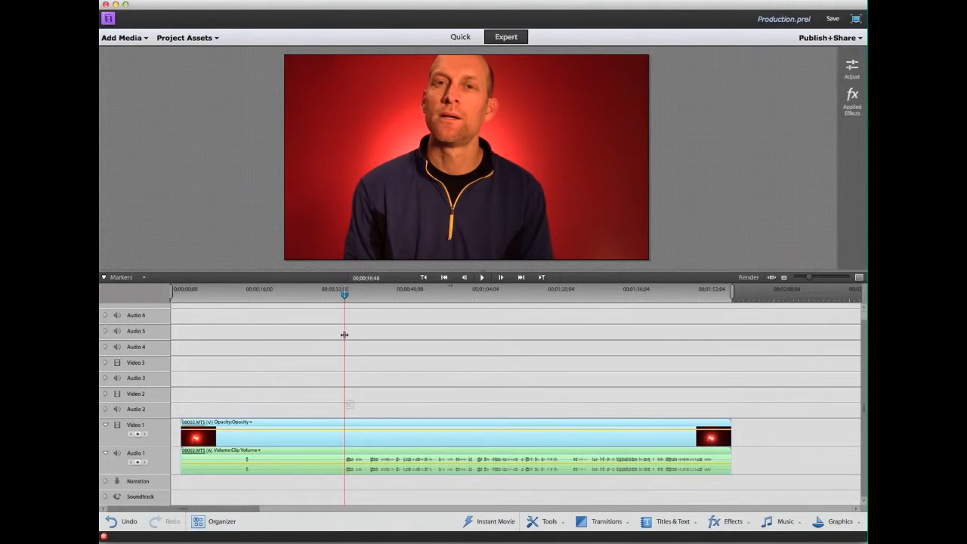
{"action": "left_click", "coordinate": [350, 405]}
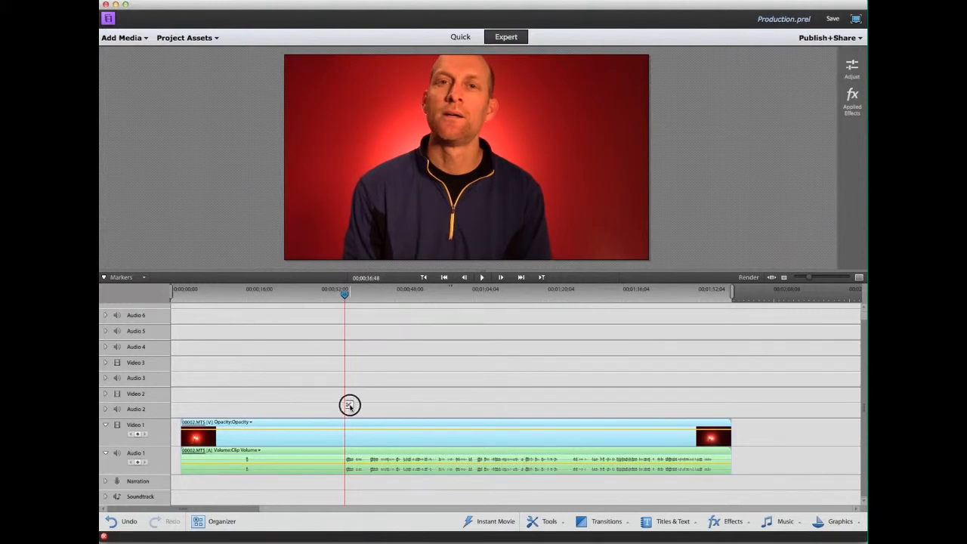
{"action": "left_click", "coordinate": [313, 439]}
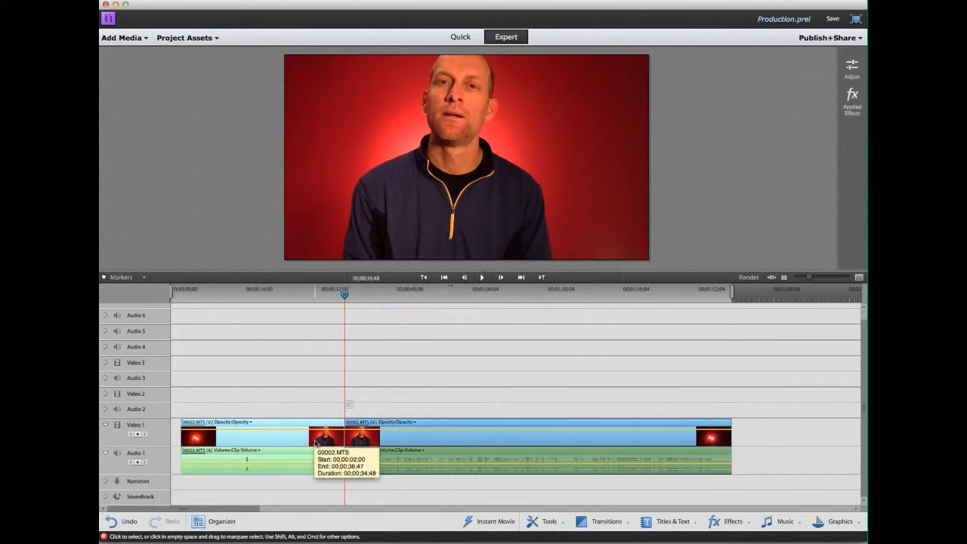
{"action": "key", "text": "Delete"}
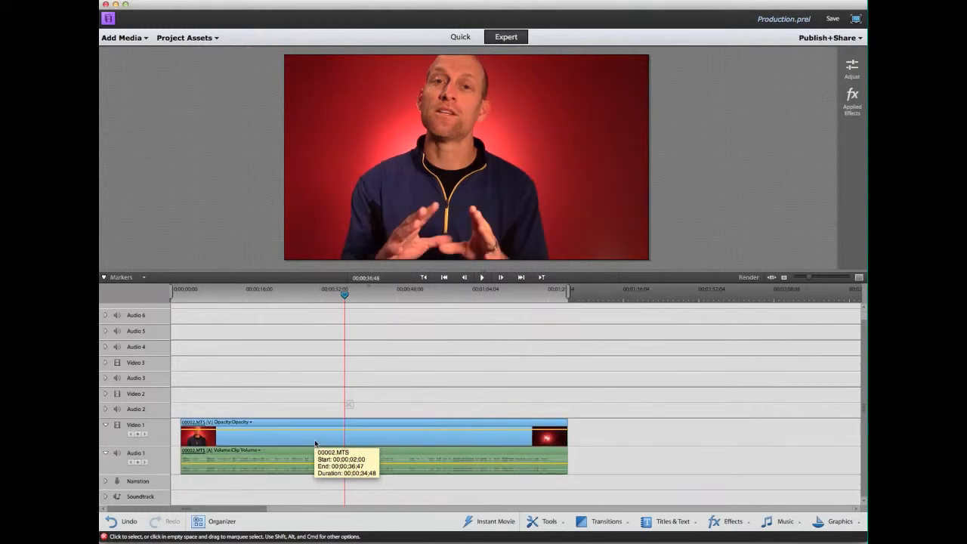
Play back the trimmed opening from the clip's first frame.
{"action": "left_click", "coordinate": [182, 296]}
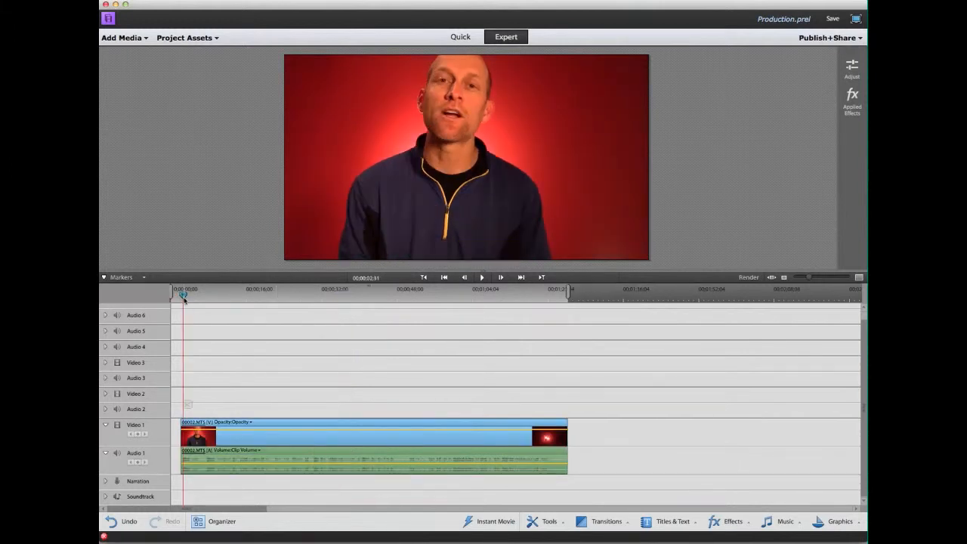
{"action": "left_click_drag", "start_coordinate": [183, 297], "coordinate": [183, 296]}
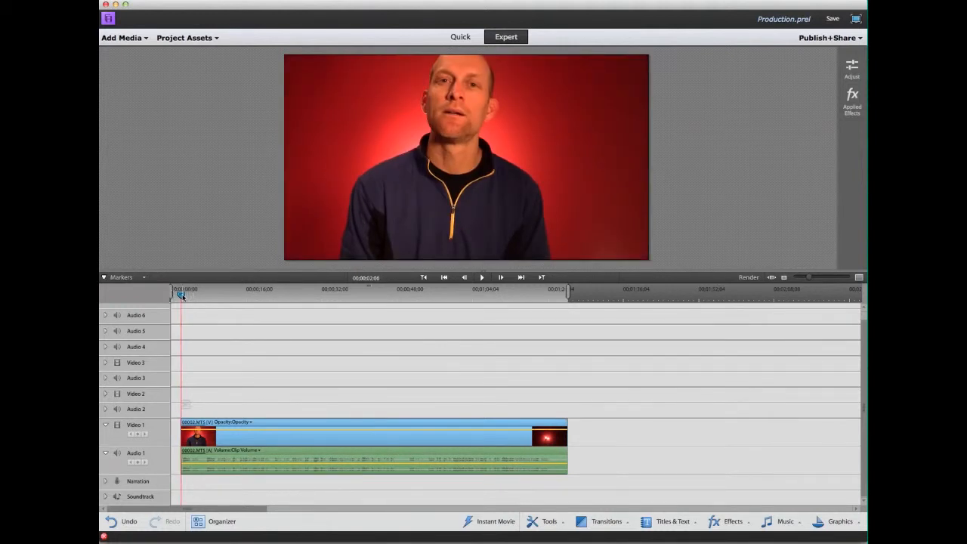
{"action": "left_click", "coordinate": [481, 278]}
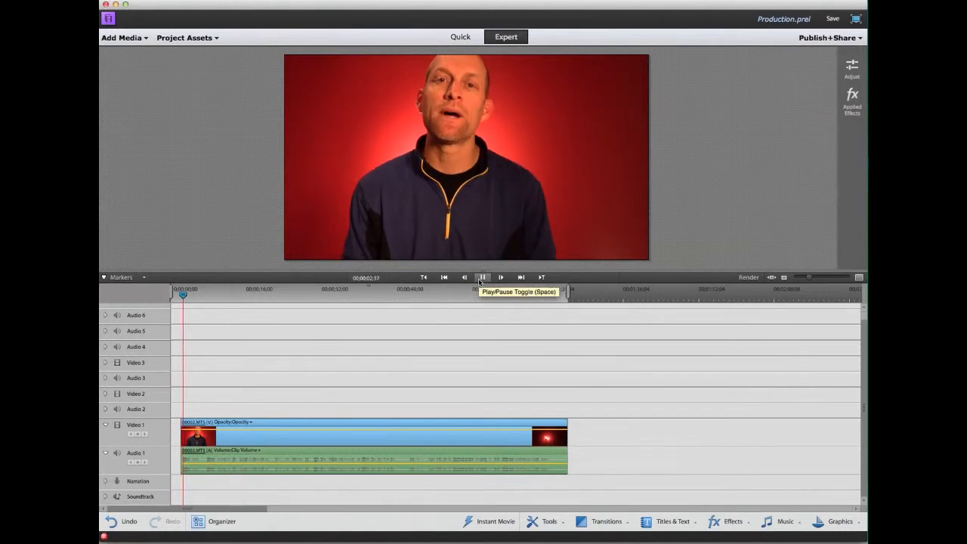
{"action": "left_click", "coordinate": [480, 281]}
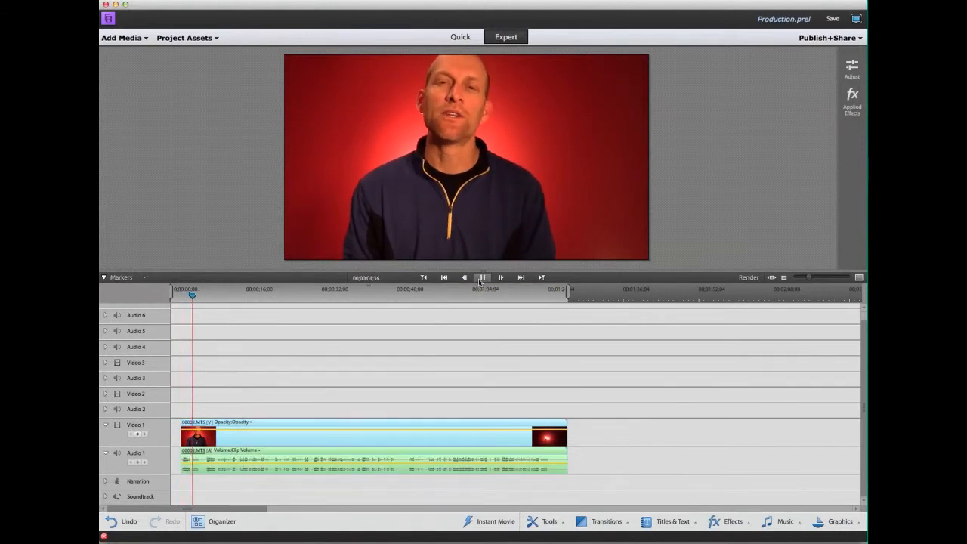
{"action": "left_click_drag", "start_coordinate": [194, 295], "coordinate": [201, 292]}
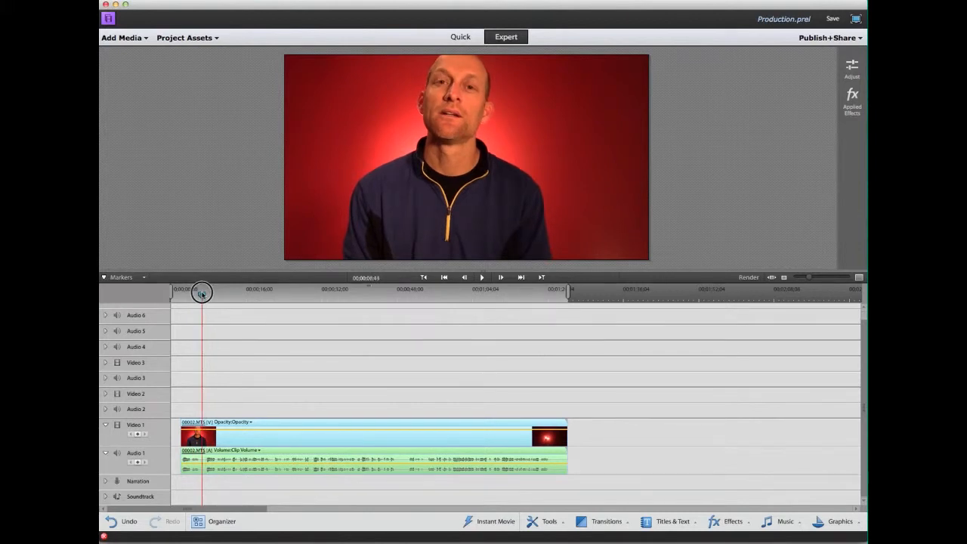
Split the clip twice, ending at 00;00;05;51, and delete the short piece between the cuts.
{"action": "left_click", "coordinate": [859, 279]}
{"action": "left_click", "coordinate": [859, 279]}
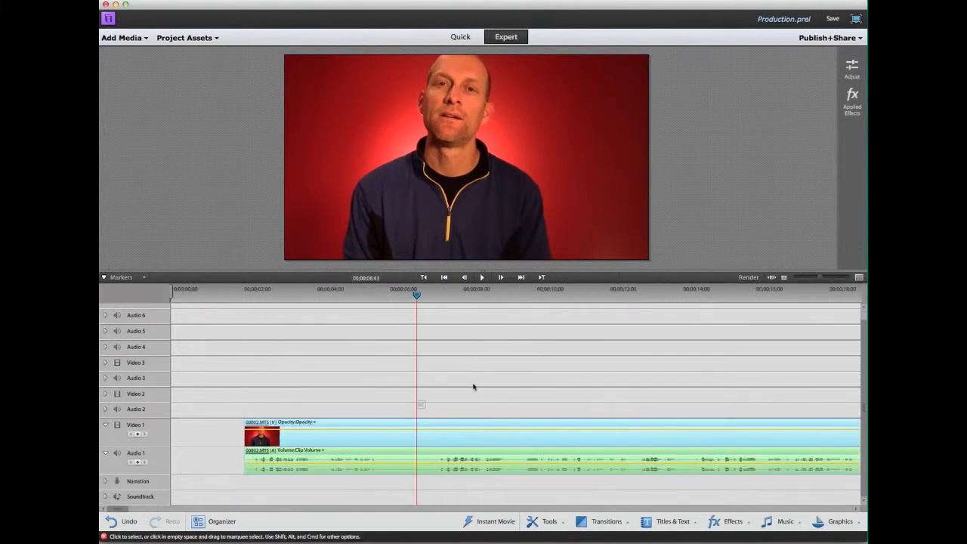
{"action": "scroll", "coordinate": [446, 381], "scroll_direction": "left", "scroll_amount": 1}
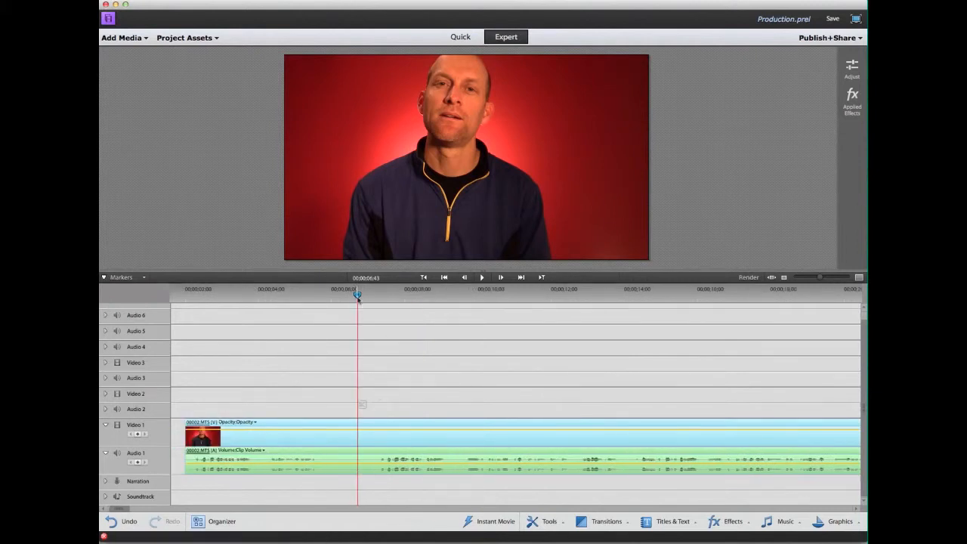
{"action": "left_click_drag", "start_coordinate": [358, 295], "coordinate": [376, 297]}
{"action": "left_click", "coordinate": [380, 406]}
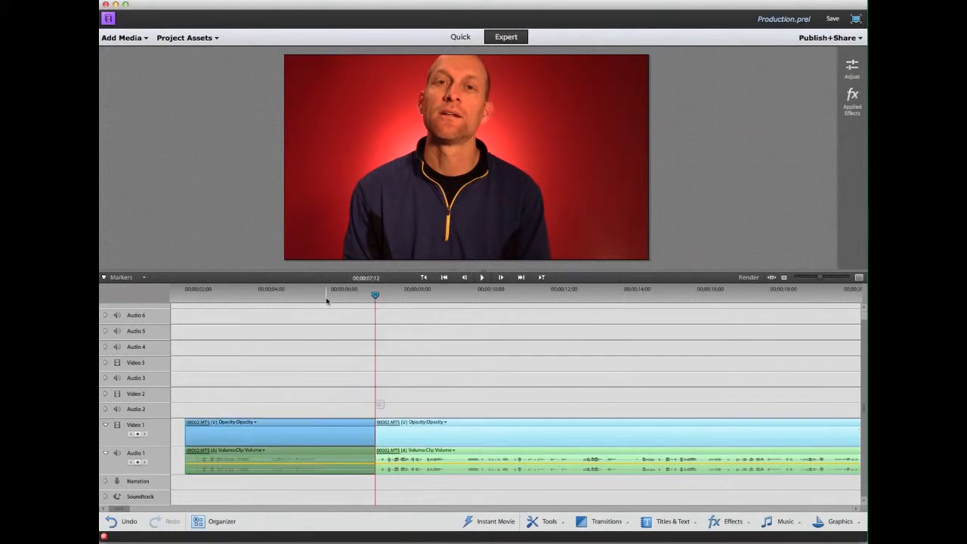
{"action": "left_click", "coordinate": [326, 299]}
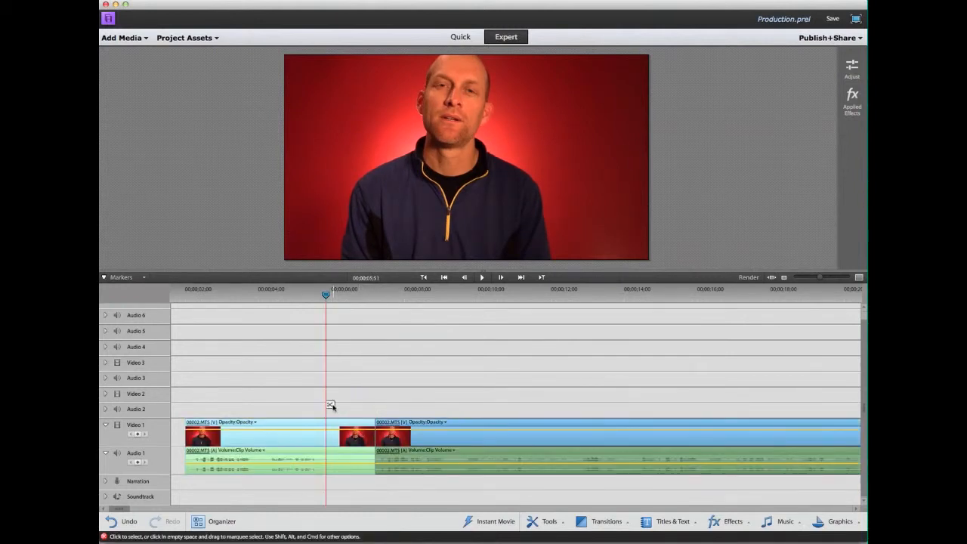
{"action": "left_click", "coordinate": [330, 406]}
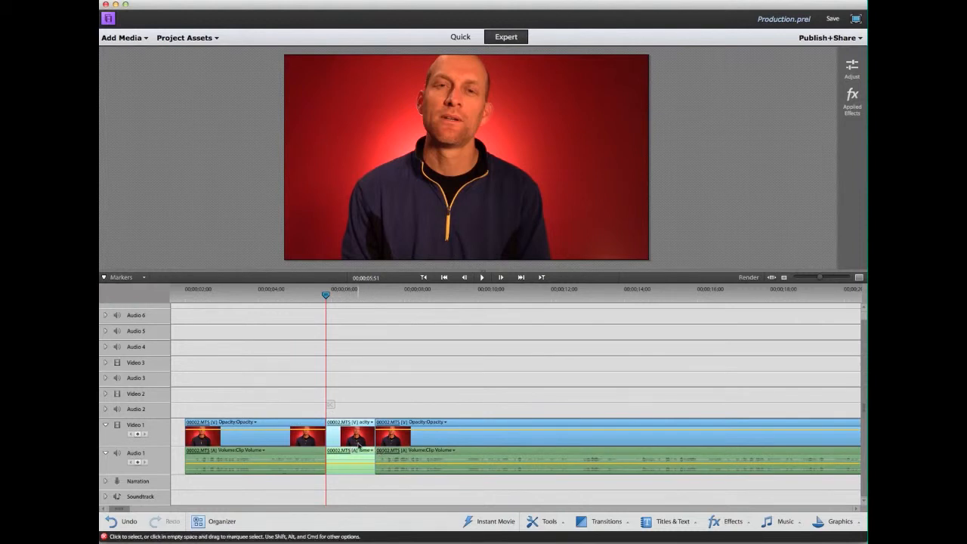
{"action": "key", "text": "Delete"}
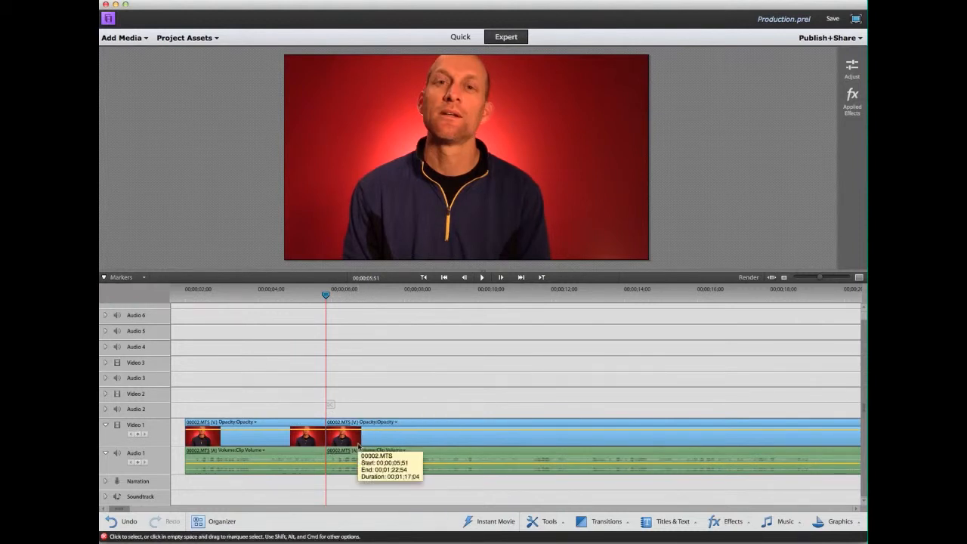
Scroll along the timeline and fit the whole movie into view.
{"action": "scroll", "coordinate": [359, 446], "scroll_direction": "right", "scroll_amount": 5}
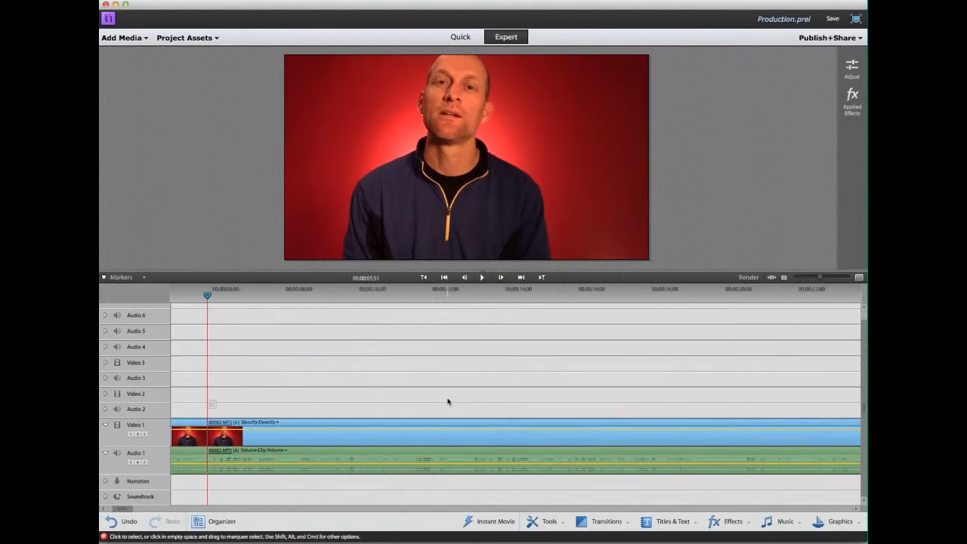
{"action": "scroll", "coordinate": [447, 401], "scroll_direction": "right", "scroll_amount": 8}
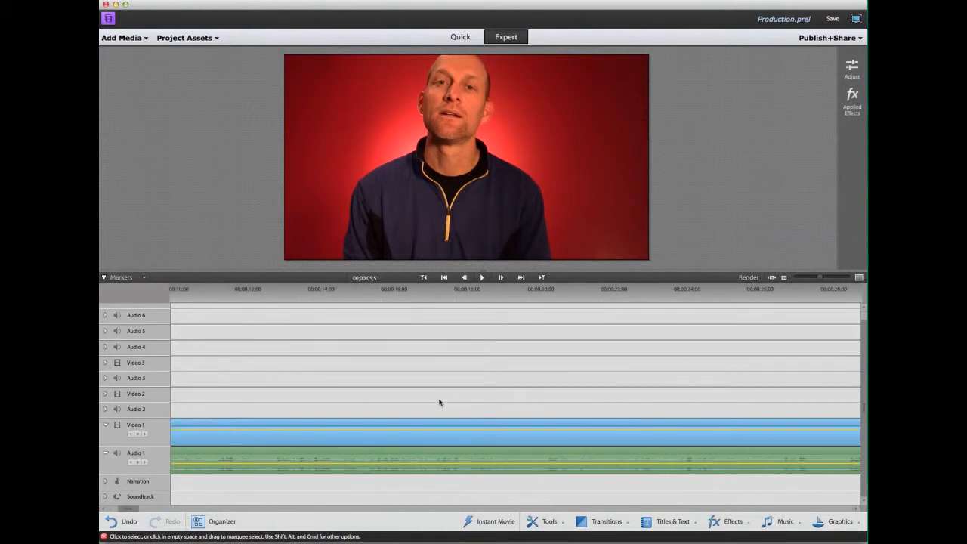
{"action": "scroll", "coordinate": [440, 402], "scroll_direction": "right", "scroll_amount": 4}
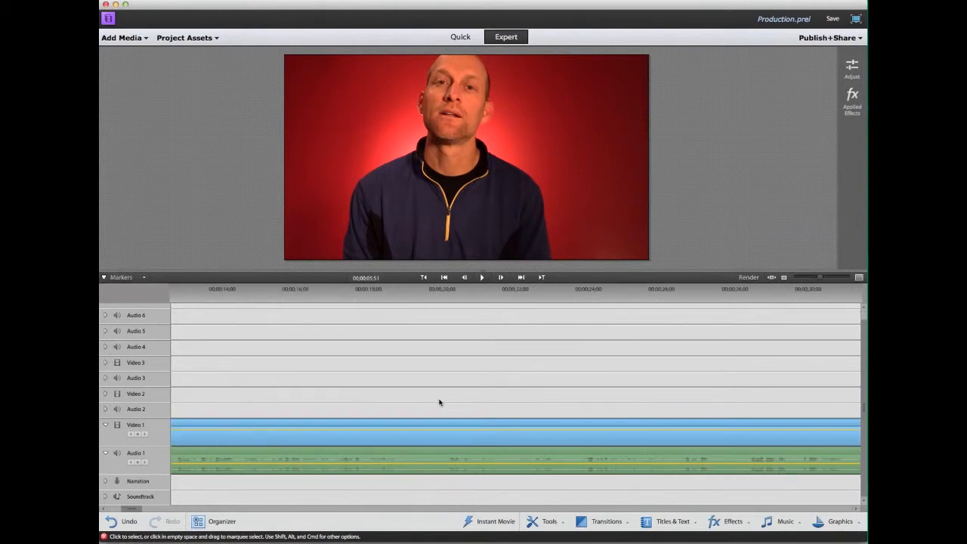
{"action": "scroll", "coordinate": [440, 403], "scroll_direction": "right", "scroll_amount": 2}
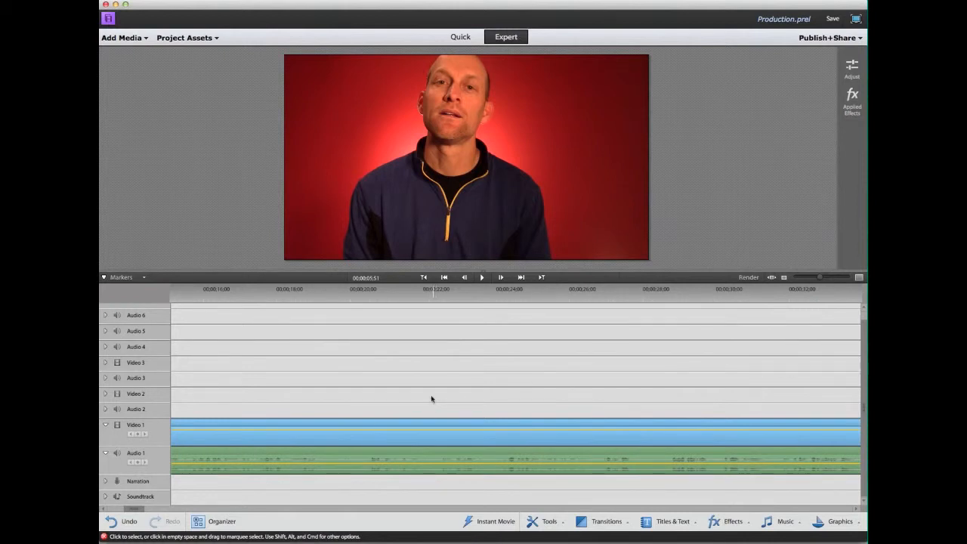
{"action": "scroll", "coordinate": [455, 365], "scroll_direction": "right", "scroll_amount": 5}
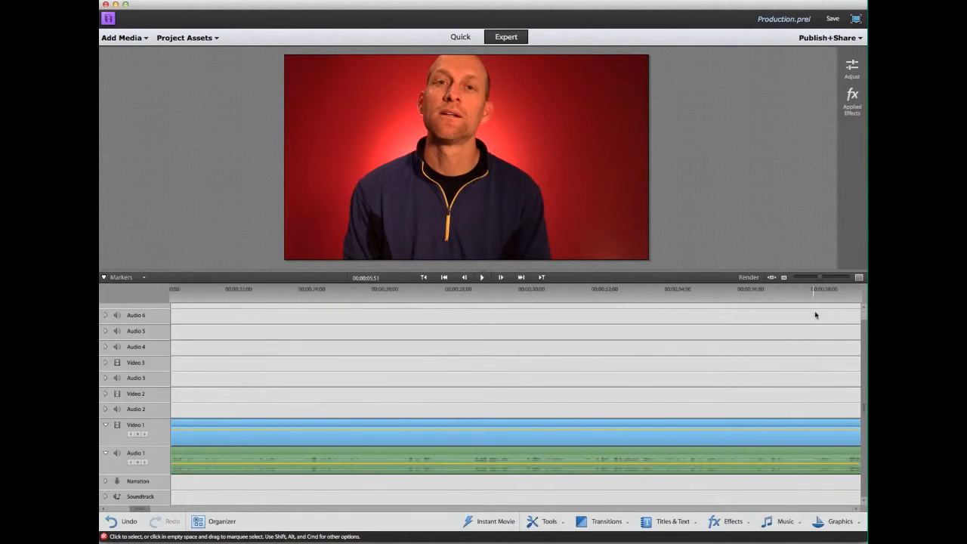
{"action": "left_click", "coordinate": [772, 278]}
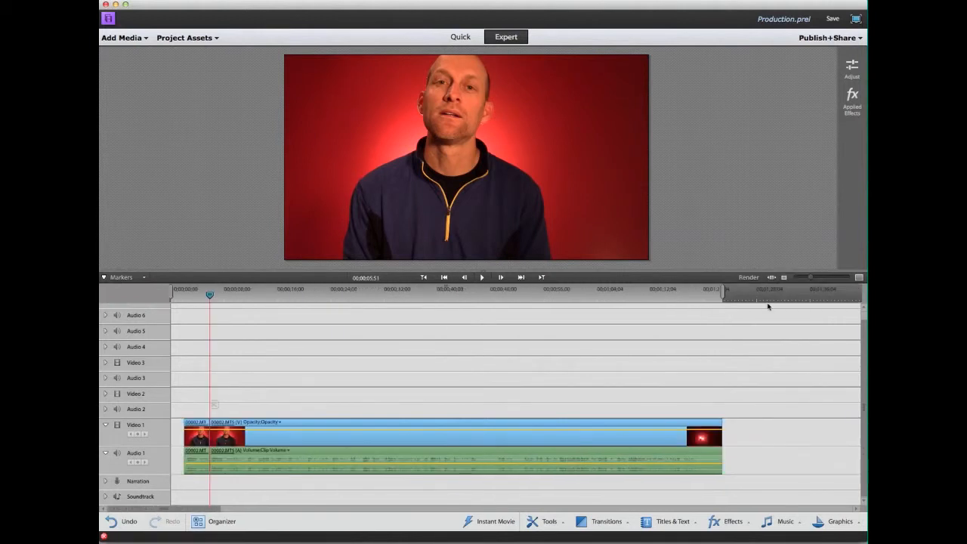
Split the clip near its end and delete the trailing piece.
{"action": "left_click", "coordinate": [709, 295]}
{"action": "left_click_drag", "start_coordinate": [708, 297], "coordinate": [695, 300]}
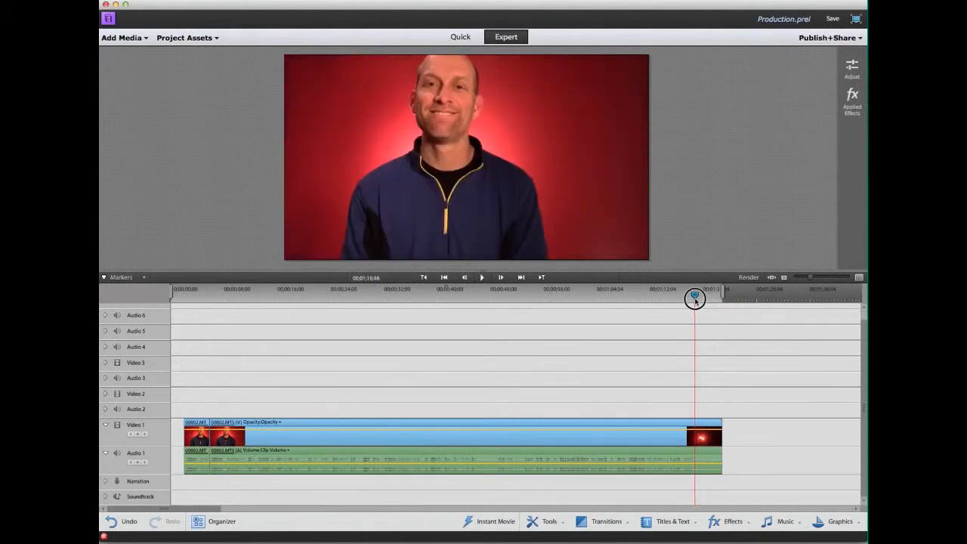
{"action": "left_click_drag", "start_coordinate": [695, 300], "coordinate": [693, 298]}
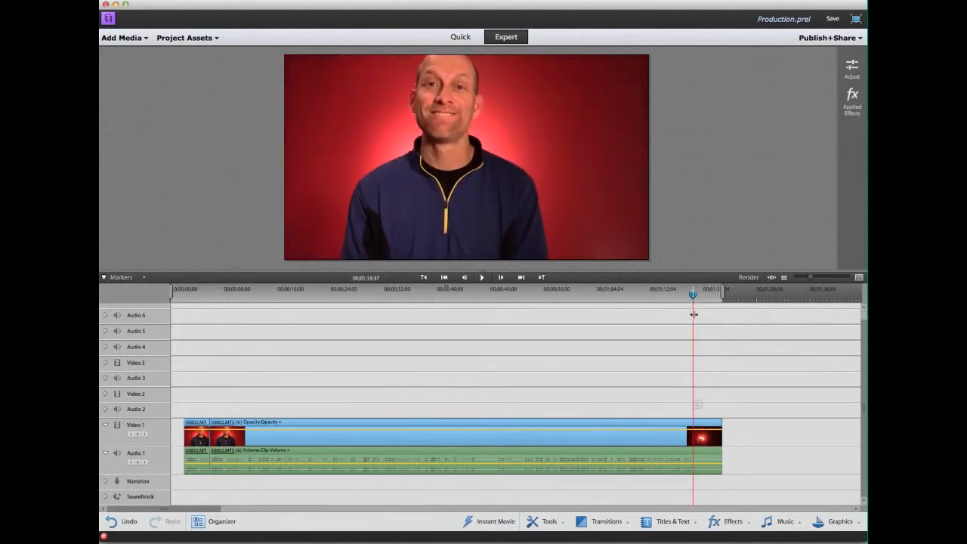
{"action": "left_click", "coordinate": [698, 405]}
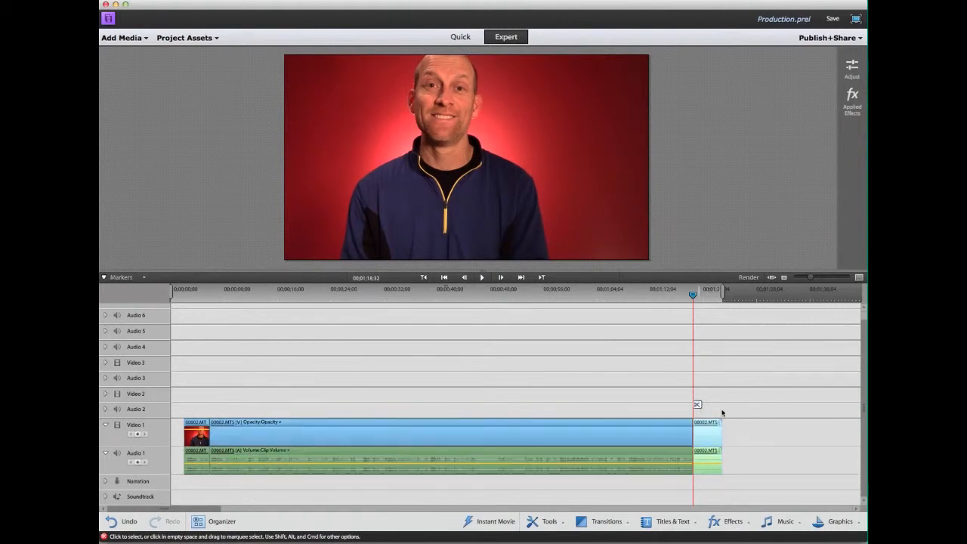
{"action": "key", "text": "Delete"}
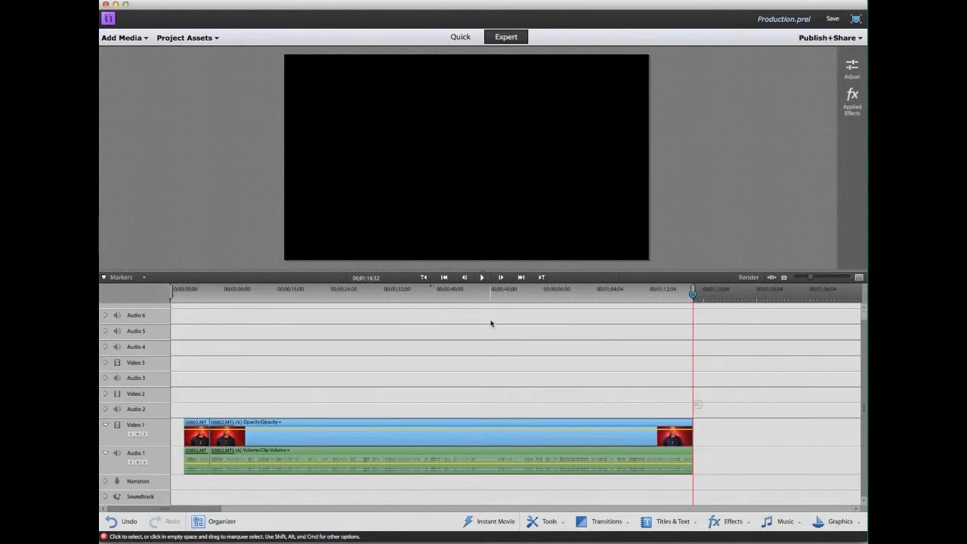
Split at about 00;00;48;51 and 00;00;46;15 and delete the short section between.
{"action": "left_click", "coordinate": [490, 294]}
{"action": "left_click_drag", "start_coordinate": [490, 297], "coordinate": [497, 297]}
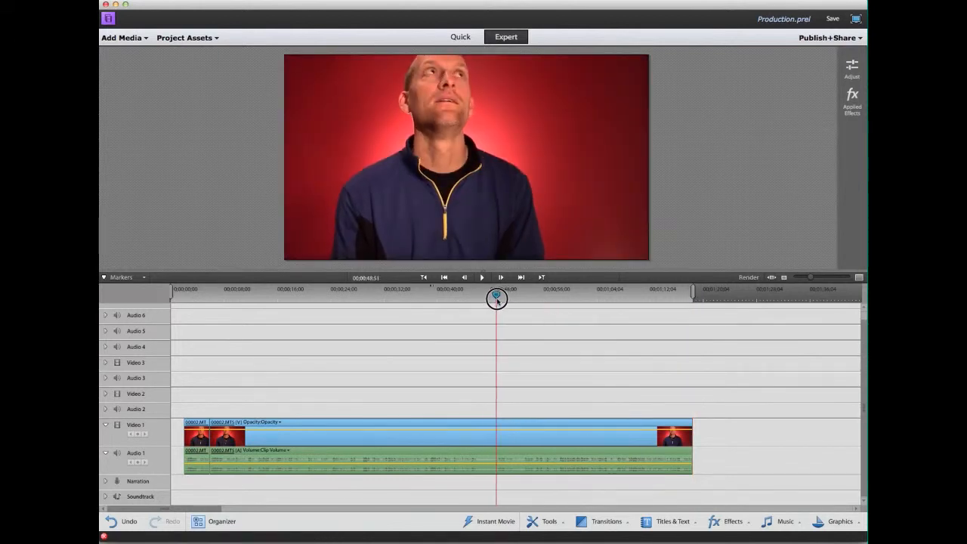
{"action": "left_click", "coordinate": [501, 406]}
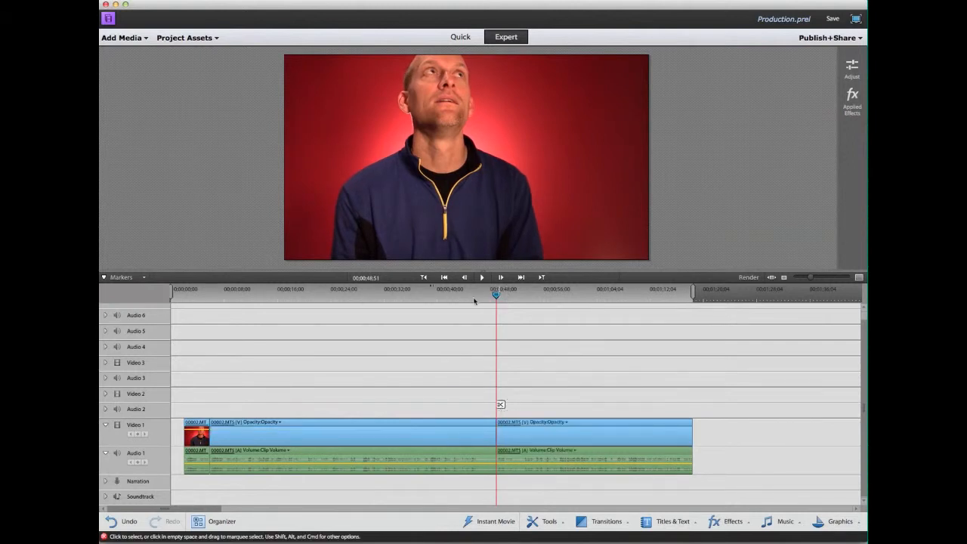
{"action": "left_click", "coordinate": [477, 298]}
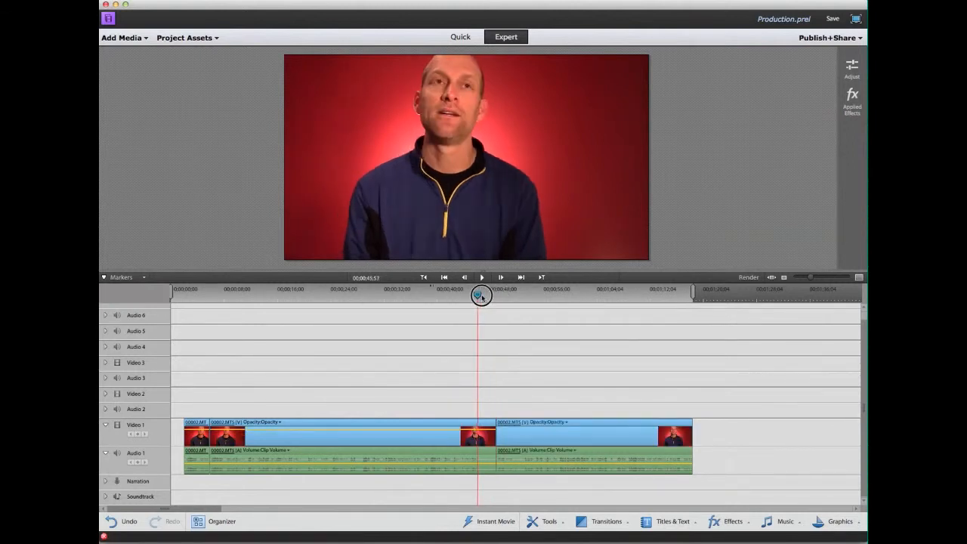
{"action": "left_click", "coordinate": [485, 406]}
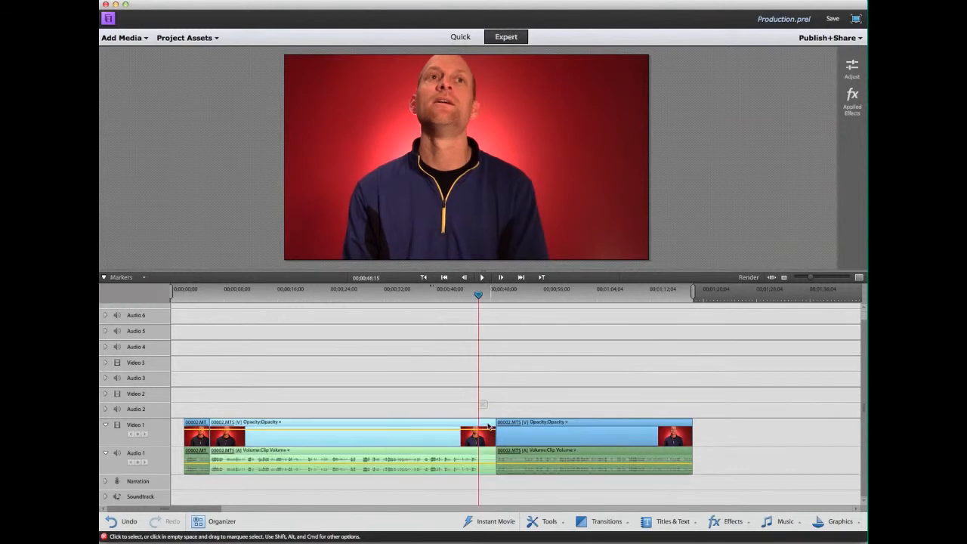
{"action": "left_click", "coordinate": [486, 406]}
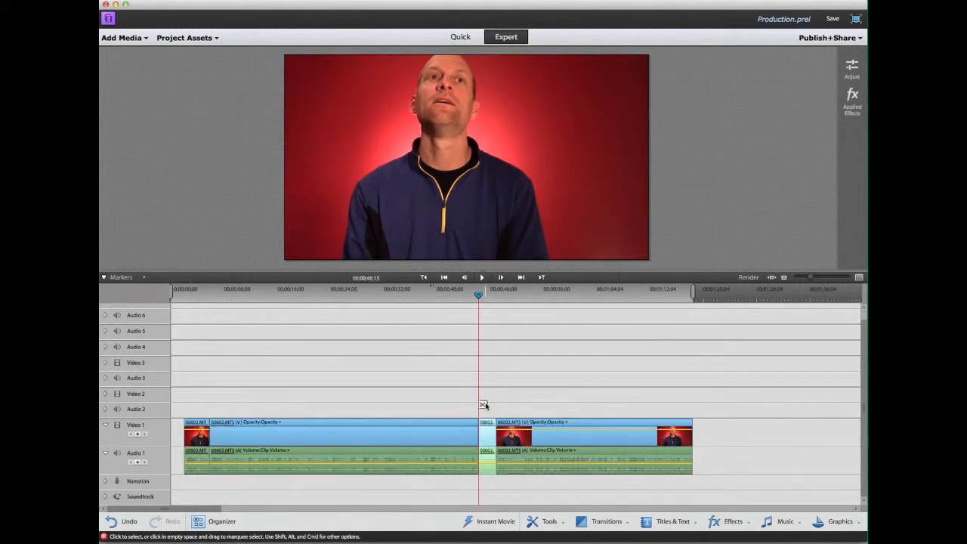
{"action": "key", "text": "Delete"}
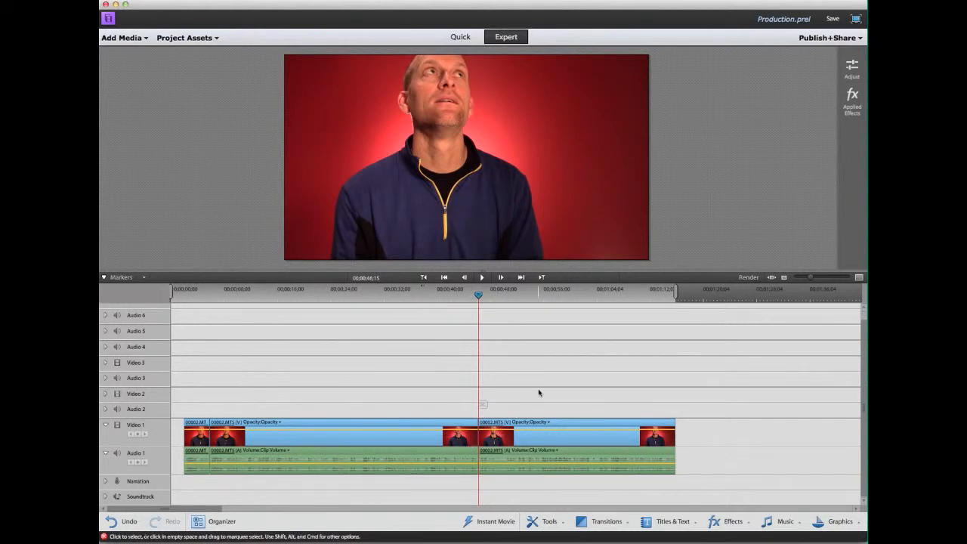
Place 01.png on Video 2, stretch it to the footage end, and return the playhead to the start.
{"action": "left_click", "coordinate": [186, 39]}
{"action": "left_click", "coordinate": [271, 106]}
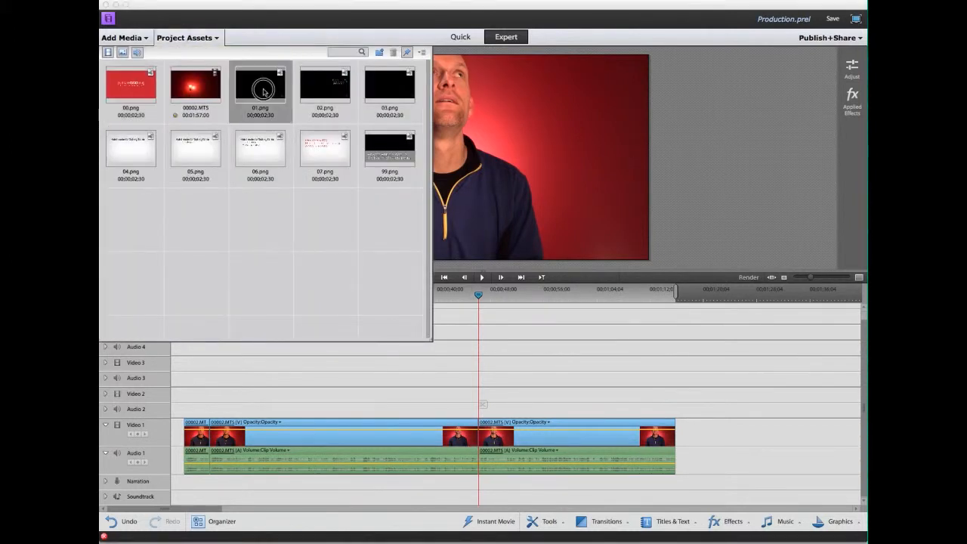
{"action": "left_click_drag", "start_coordinate": [263, 91], "coordinate": [188, 396]}
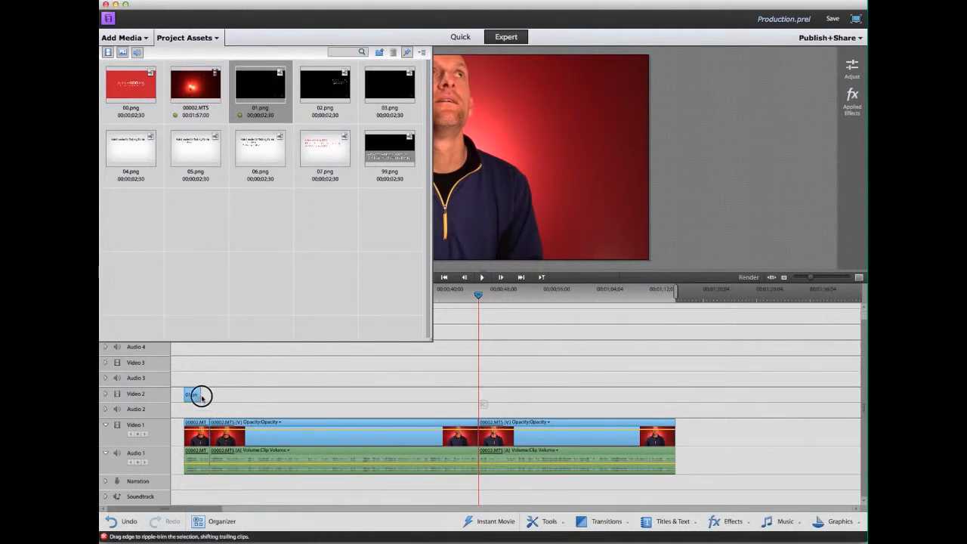
{"action": "left_click_drag", "start_coordinate": [201, 395], "coordinate": [677, 399]}
{"action": "left_click", "coordinate": [723, 407]}
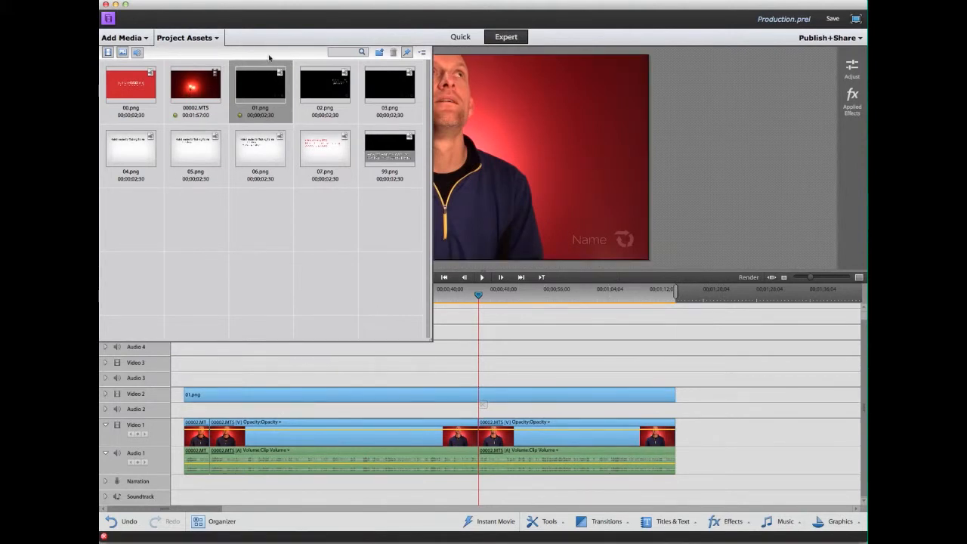
{"action": "left_click", "coordinate": [189, 38]}
{"action": "left_click", "coordinate": [182, 295]}
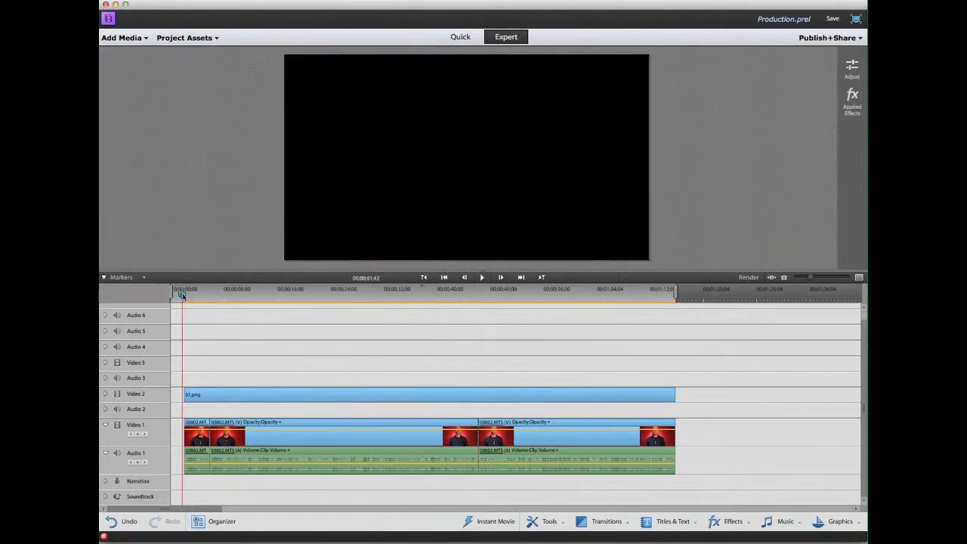
{"action": "left_click_drag", "start_coordinate": [182, 294], "coordinate": [184, 294]}
{"action": "left_click", "coordinate": [483, 278]}
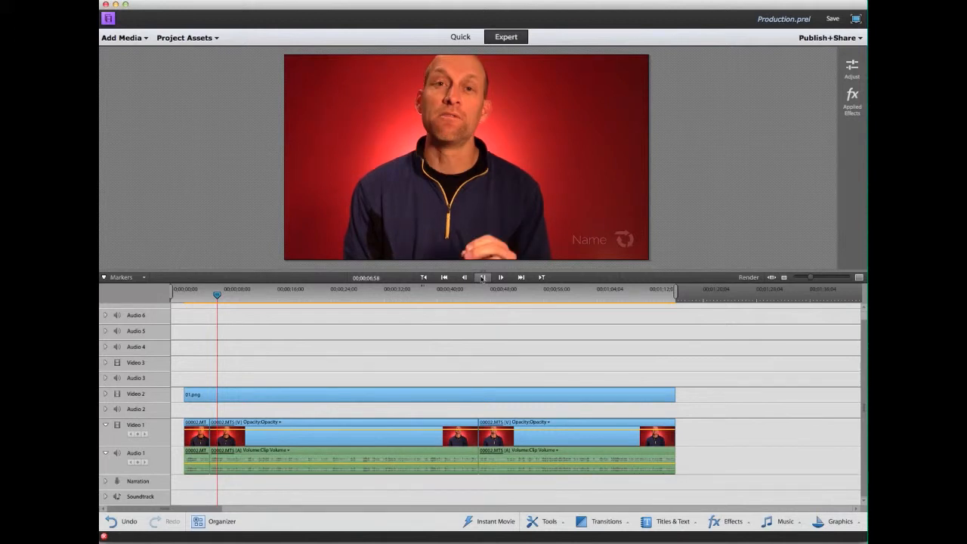
{"action": "left_click", "coordinate": [481, 278]}
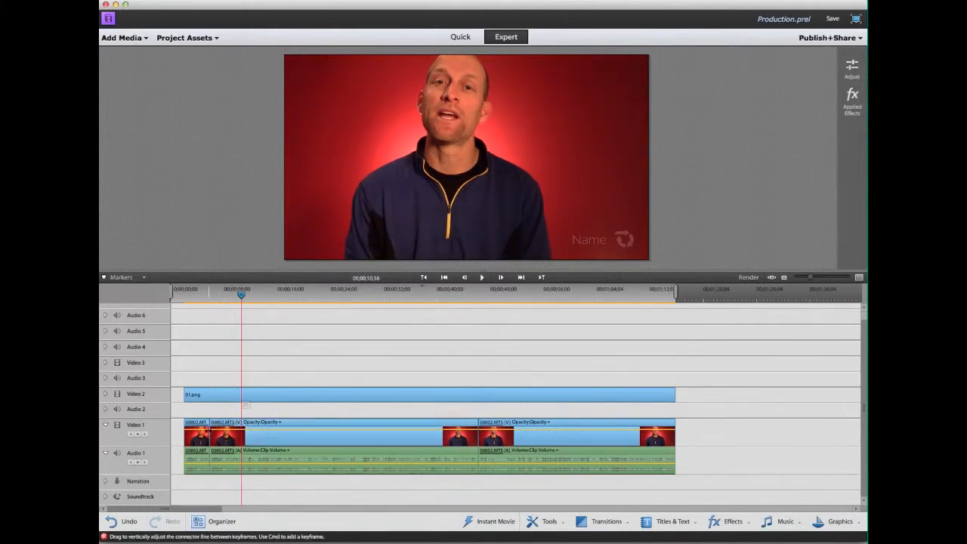
{"action": "left_click", "coordinate": [200, 440]}
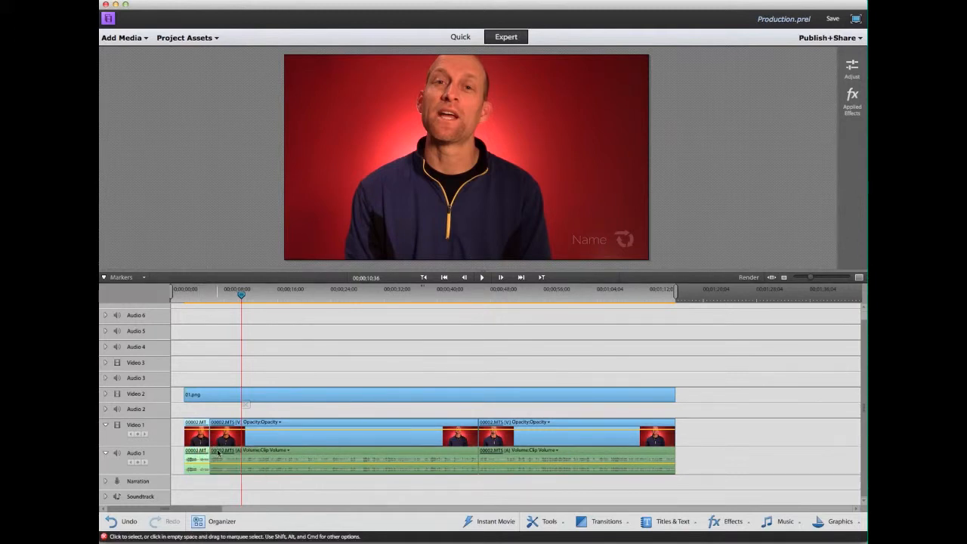
Delete the short opening clip and trim 01.png's right edge to the footage end.
{"action": "key", "text": "Delete"}
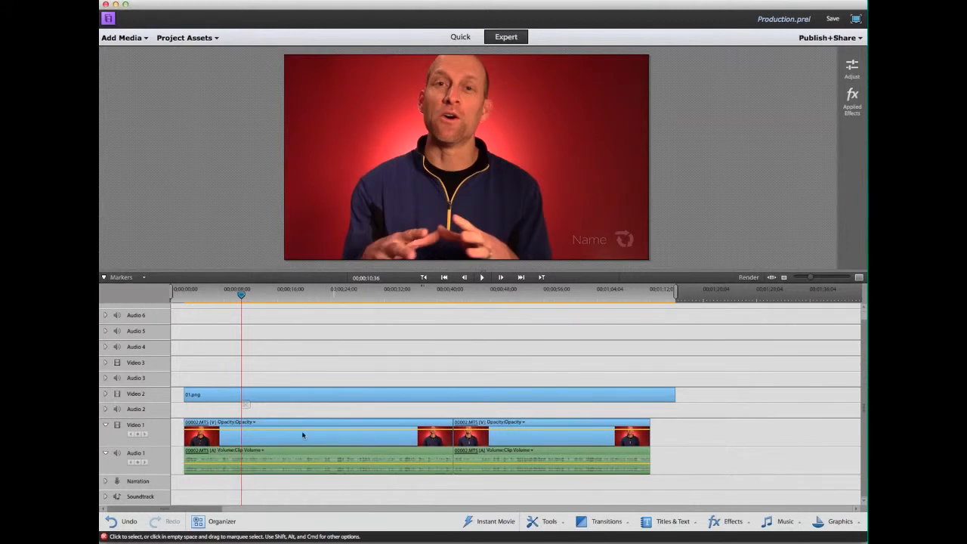
{"action": "left_click", "coordinate": [605, 394]}
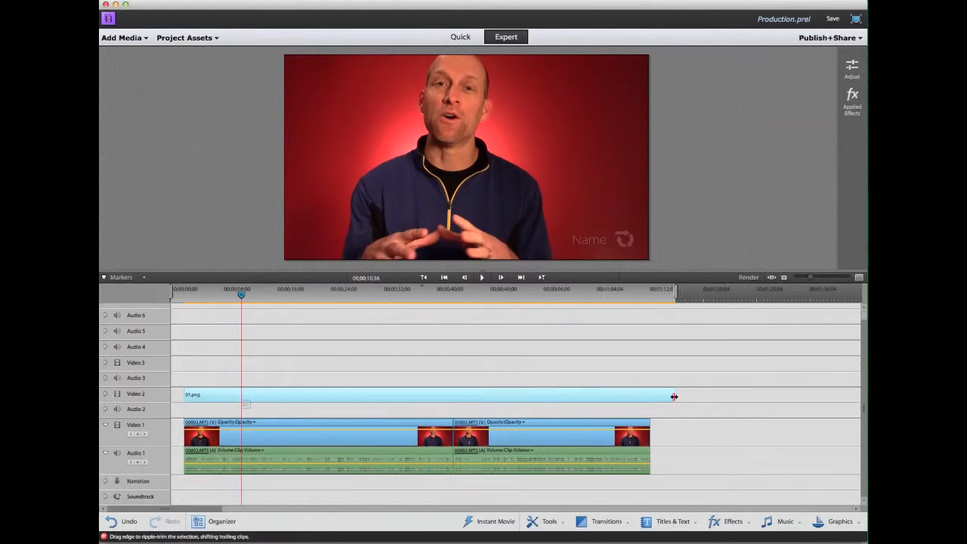
{"action": "left_click_drag", "start_coordinate": [675, 394], "coordinate": [650, 395]}
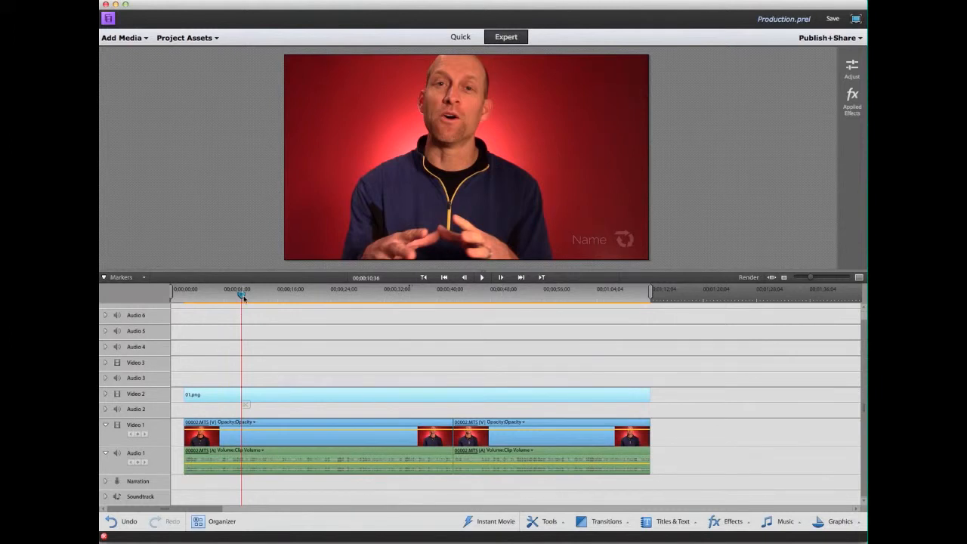
{"action": "left_click_drag", "start_coordinate": [242, 294], "coordinate": [184, 297]}
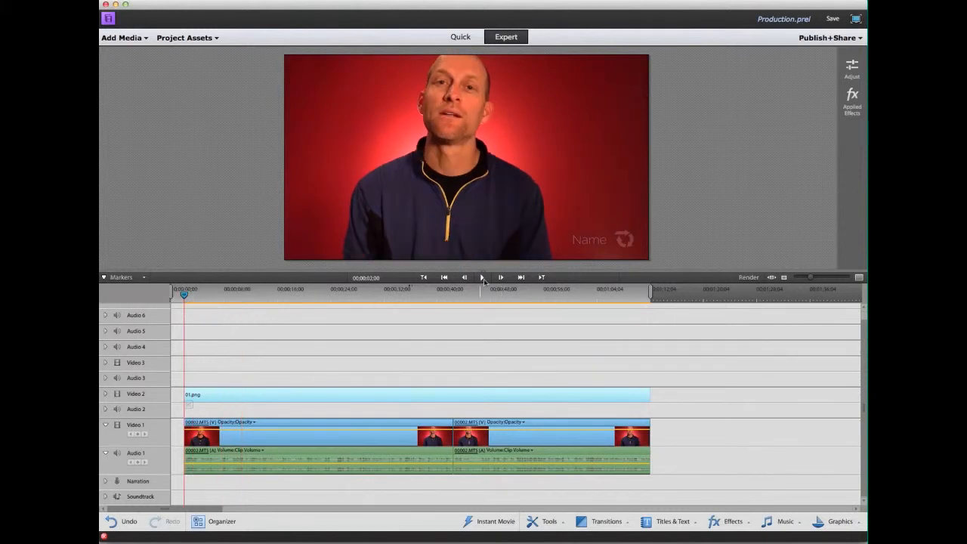
{"action": "left_click", "coordinate": [483, 278]}
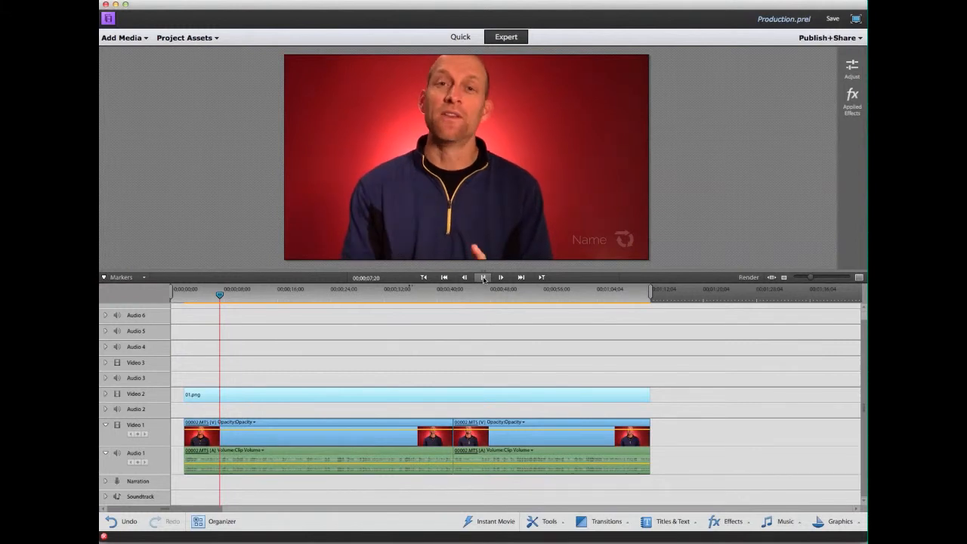
{"action": "left_click", "coordinate": [484, 278]}
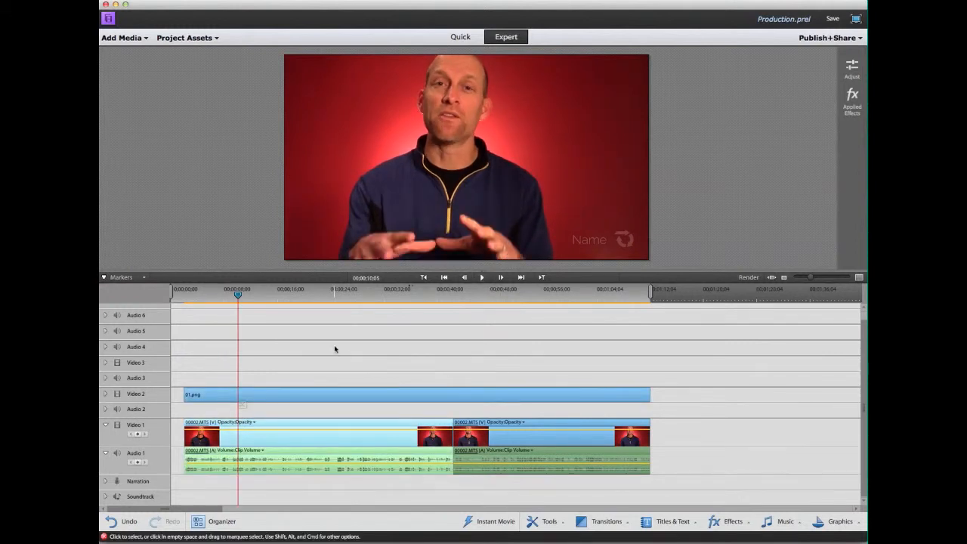
{"action": "left_click", "coordinate": [239, 295]}
{"action": "left_click_drag", "start_coordinate": [239, 295], "coordinate": [223, 297]}
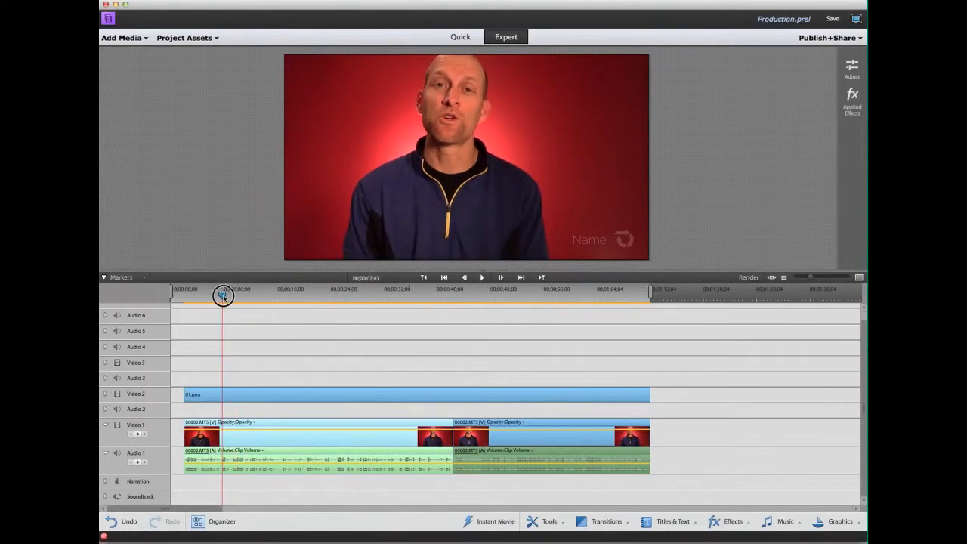
{"action": "left_click", "coordinate": [247, 396]}
Split the 01.png overlay at about 7 seconds and again at 00;00;16;06.
{"action": "left_click", "coordinate": [226, 405]}
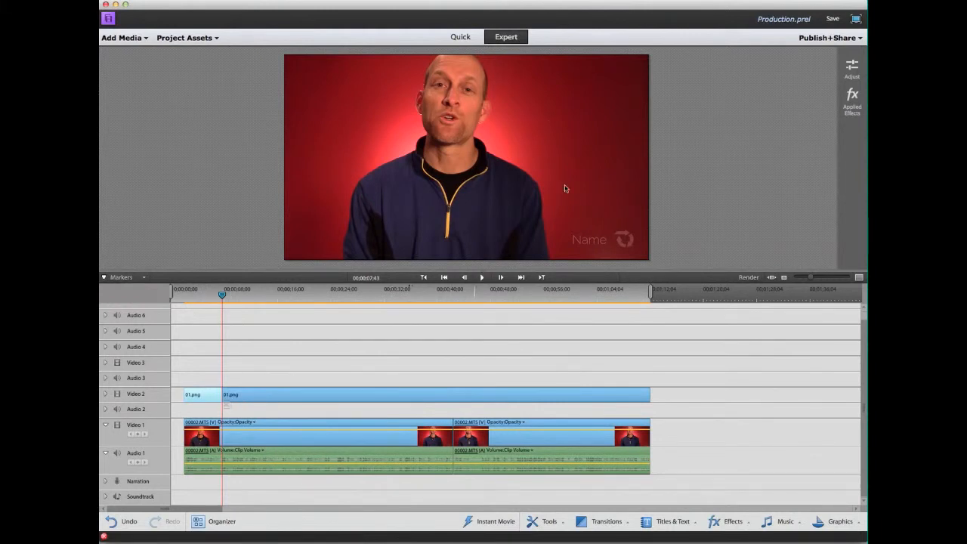
{"action": "left_click", "coordinate": [483, 277]}
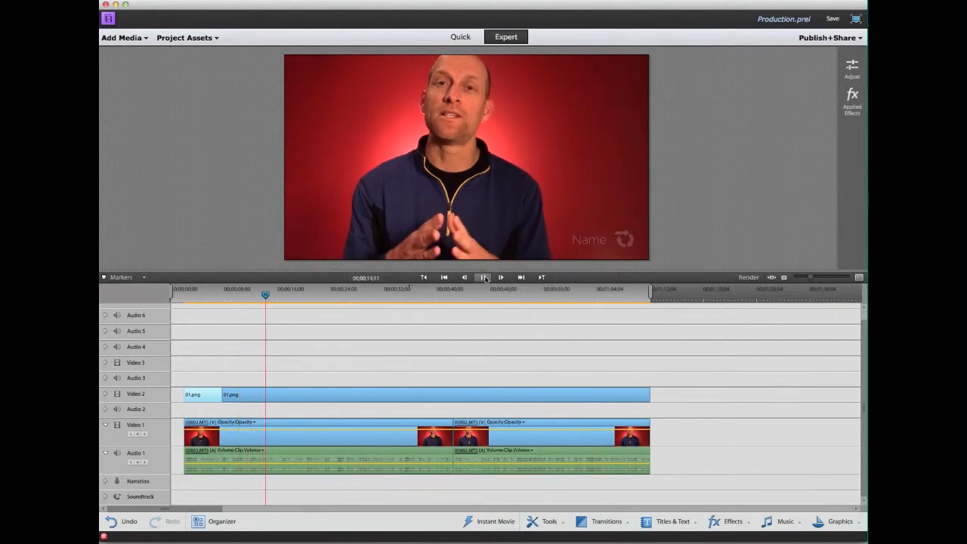
{"action": "left_click", "coordinate": [485, 278]}
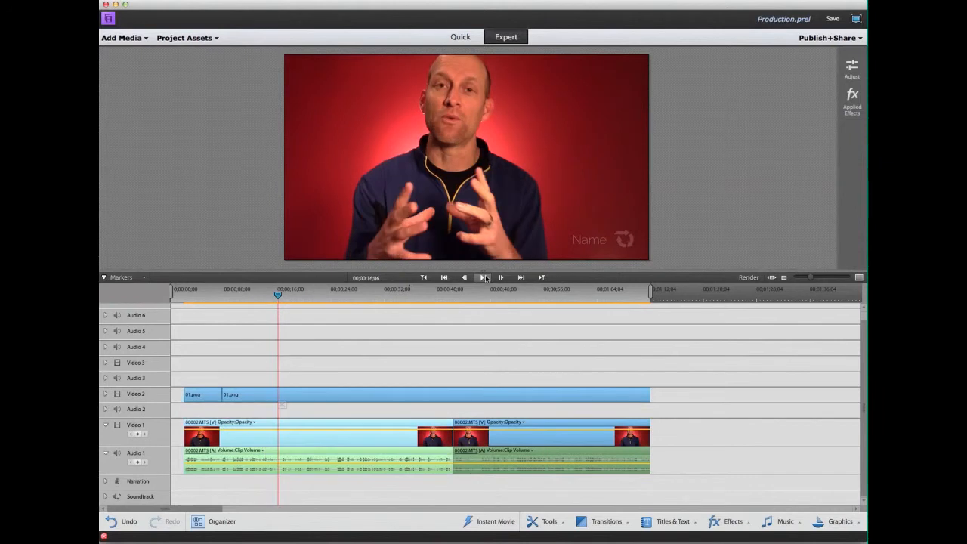
{"action": "left_click", "coordinate": [345, 397]}
{"action": "left_click", "coordinate": [283, 405]}
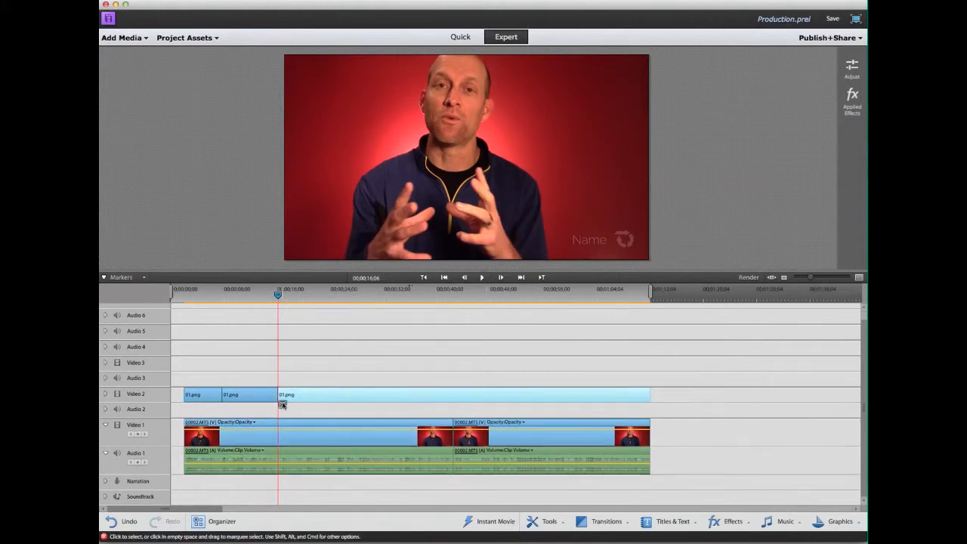
{"action": "left_click", "coordinate": [263, 393]}
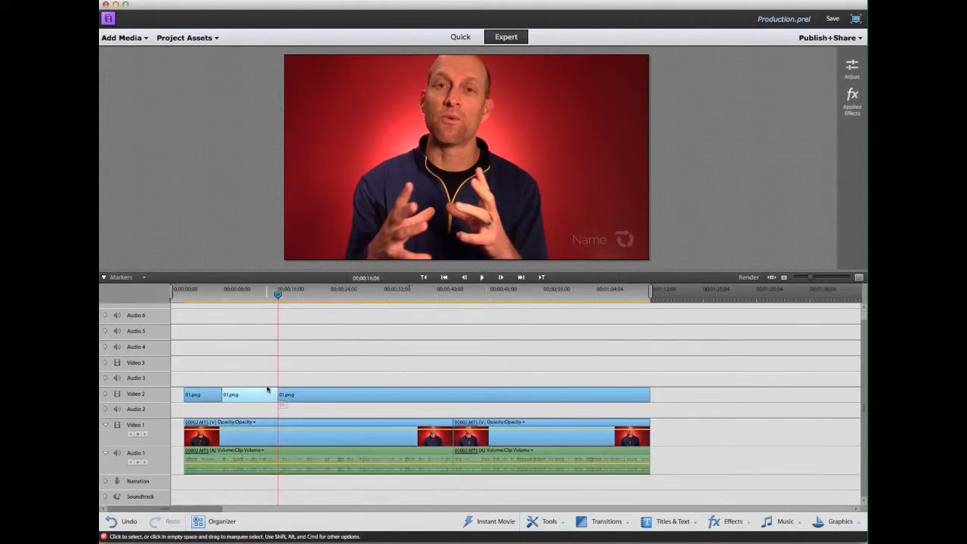
{"action": "left_click", "coordinate": [186, 37]}
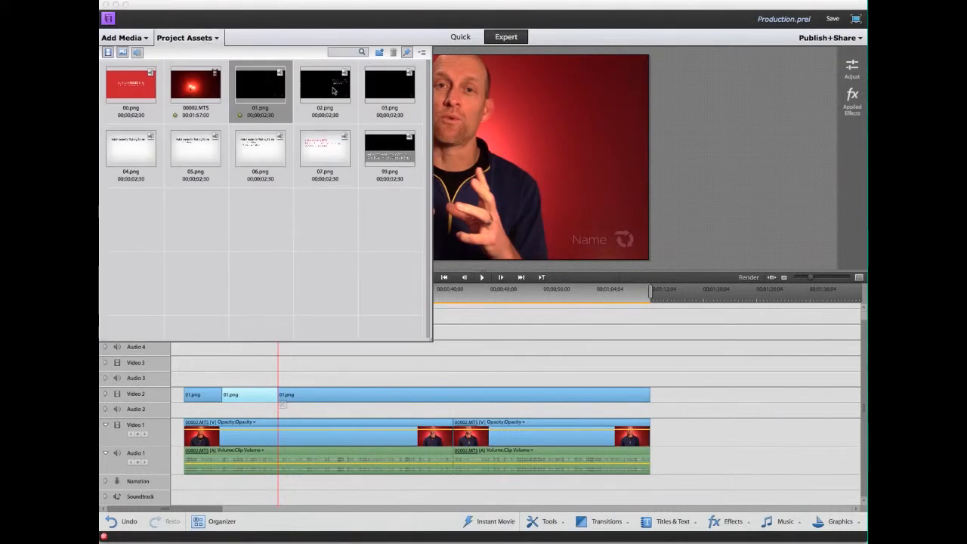
Check the timing of the three 01.png overlay pieces and select the middle one.
{"action": "left_click", "coordinate": [514, 337]}
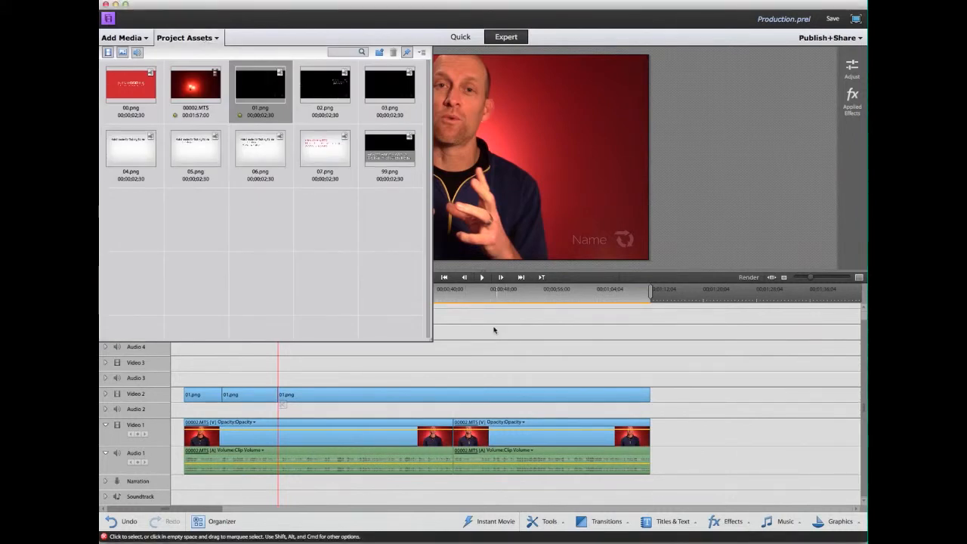
{"action": "left_click", "coordinate": [205, 37]}
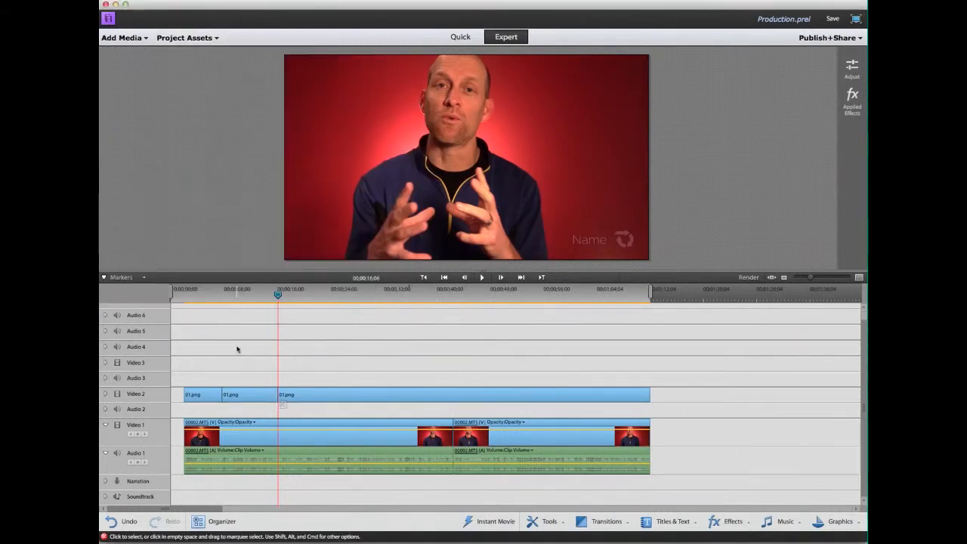
{"action": "left_click", "coordinate": [242, 396]}
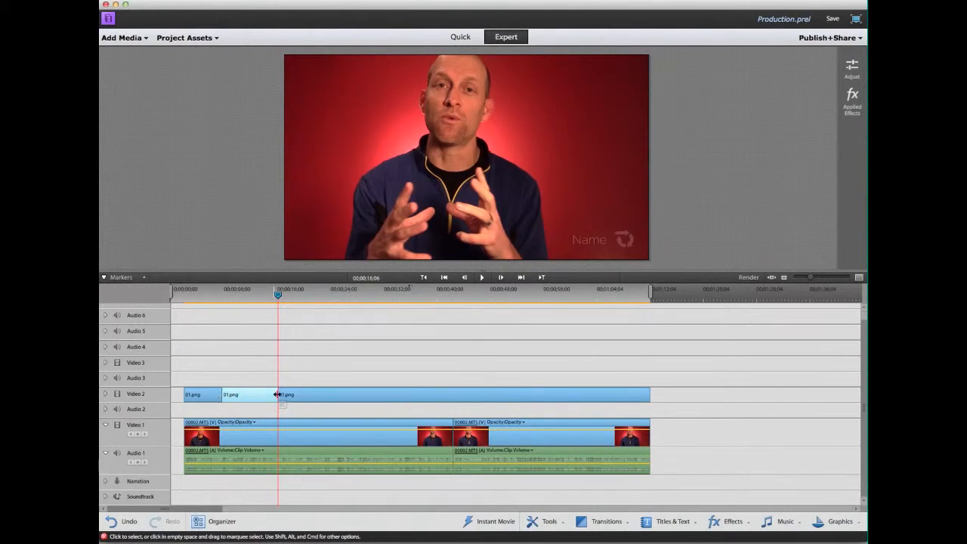
{"action": "left_click", "coordinate": [211, 398]}
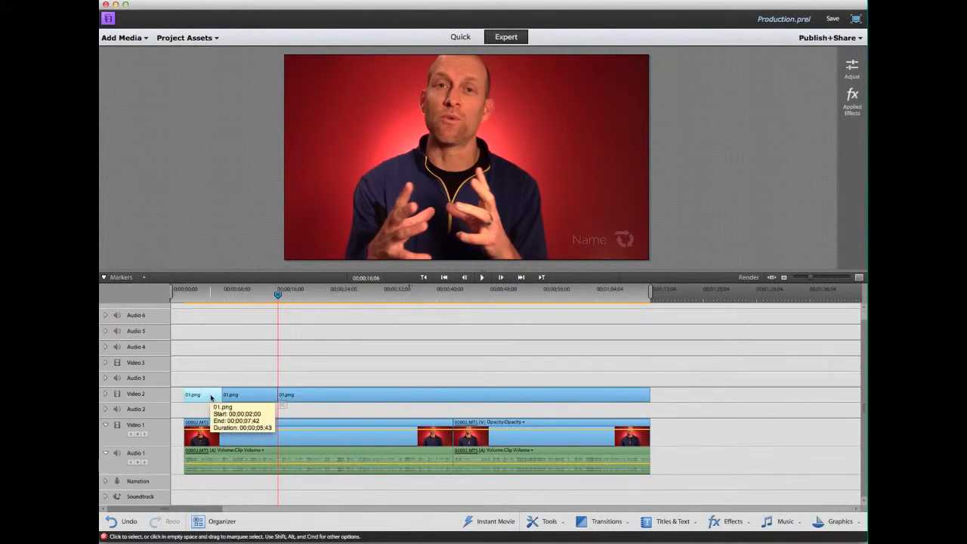
{"action": "left_click", "coordinate": [258, 396]}
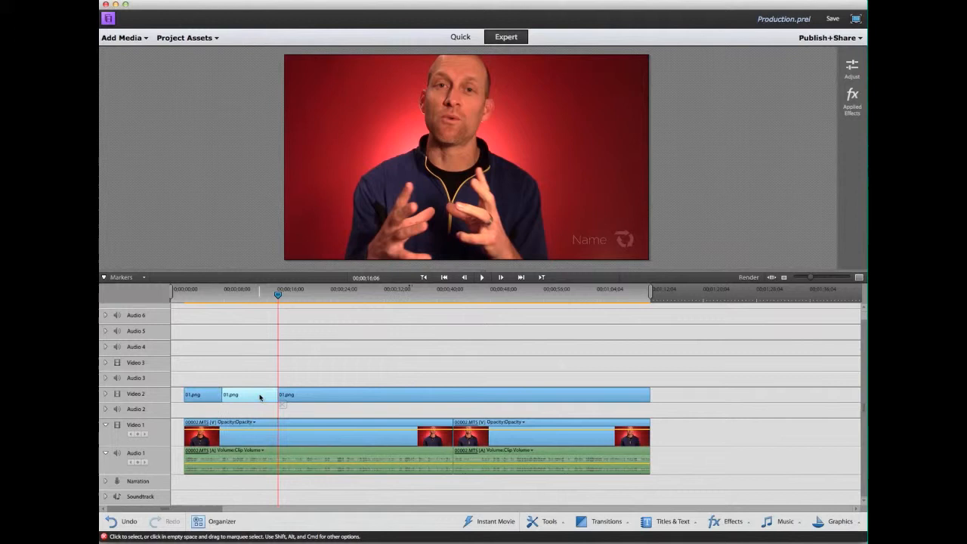
{"action": "left_click", "coordinate": [320, 400]}
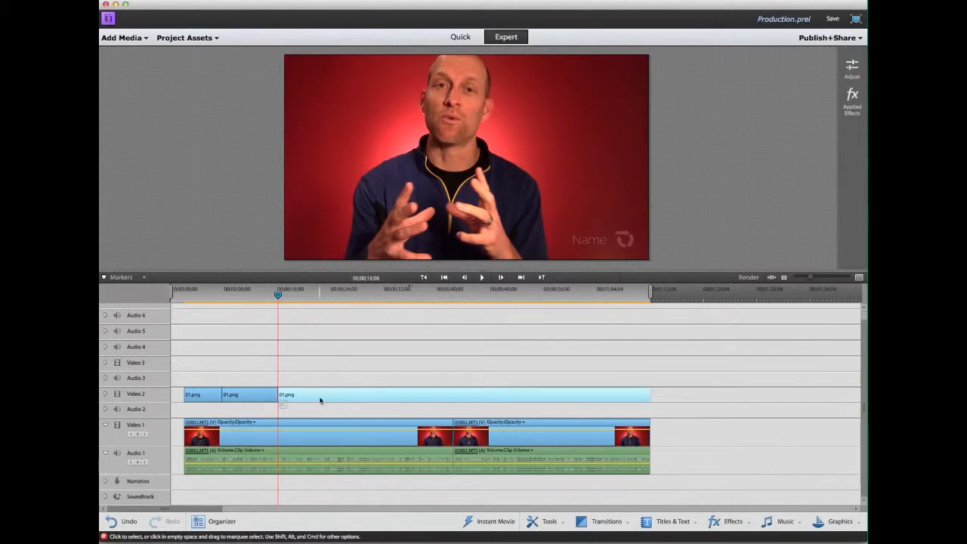
{"action": "left_click", "coordinate": [259, 401]}
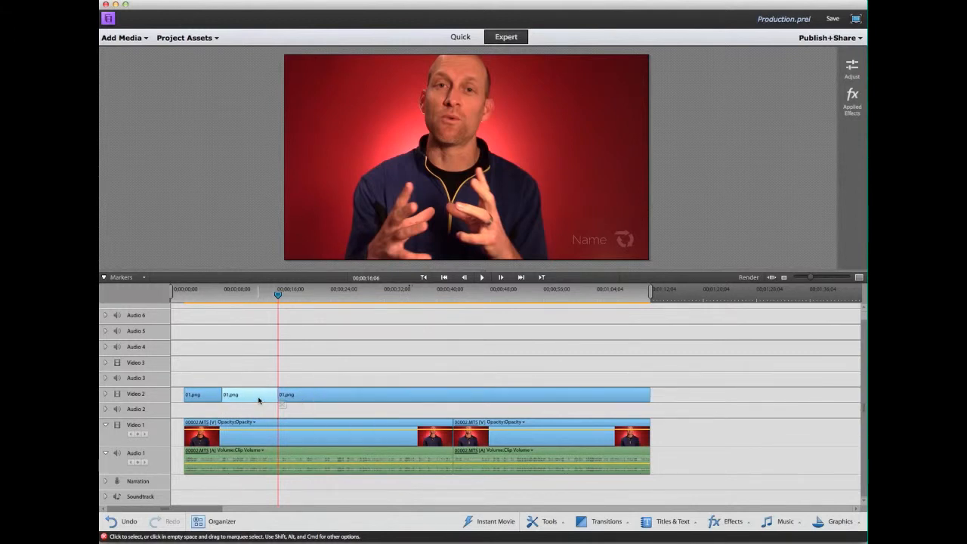
Replace the middle overlay with 02.png from Project Assets using Replace Clip.
{"action": "left_click", "coordinate": [206, 37]}
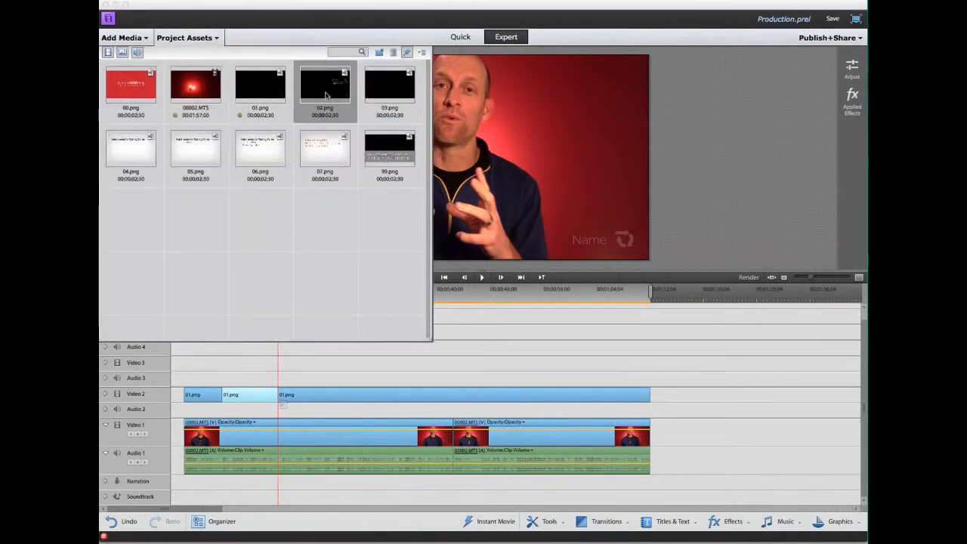
{"action": "left_click", "coordinate": [473, 354]}
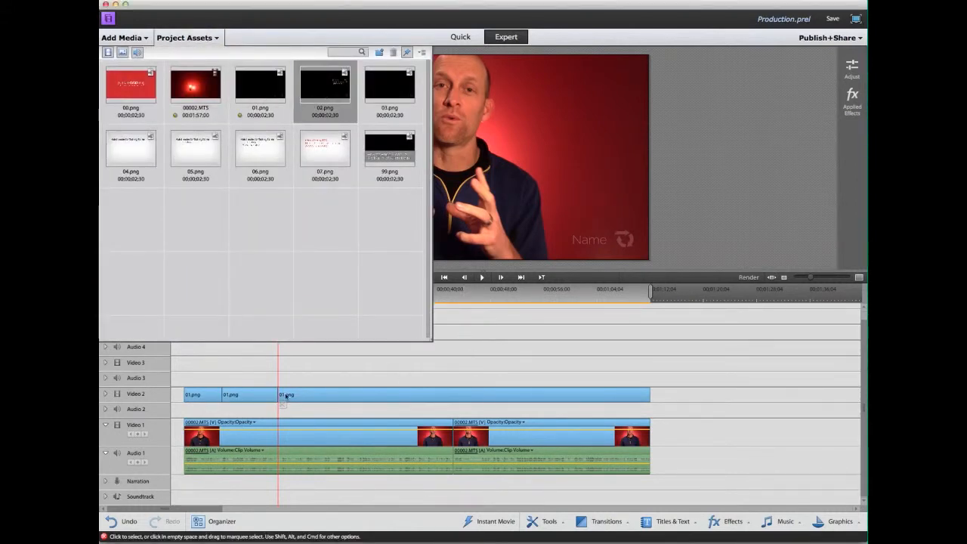
{"action": "left_click", "coordinate": [251, 396]}
{"action": "right_click", "coordinate": [251, 396]}
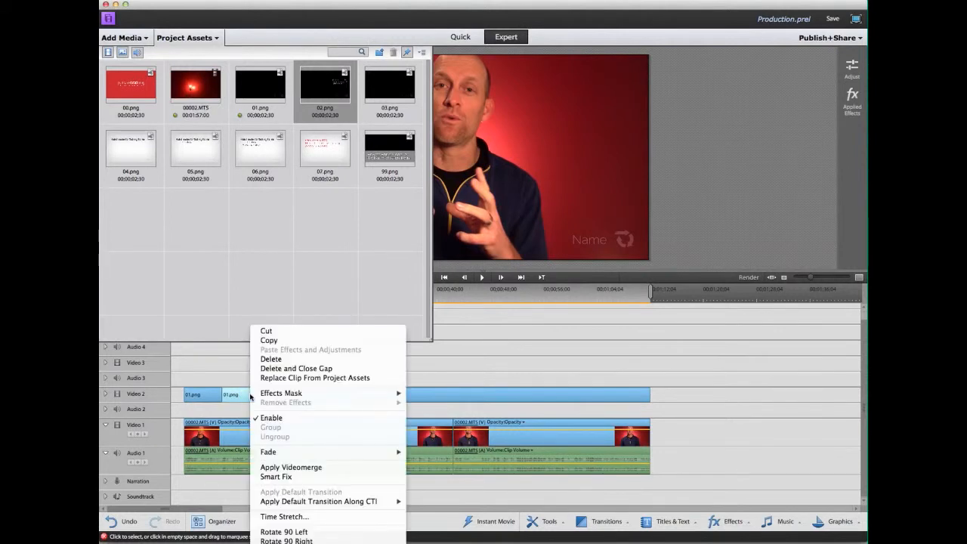
{"action": "left_click", "coordinate": [289, 378]}
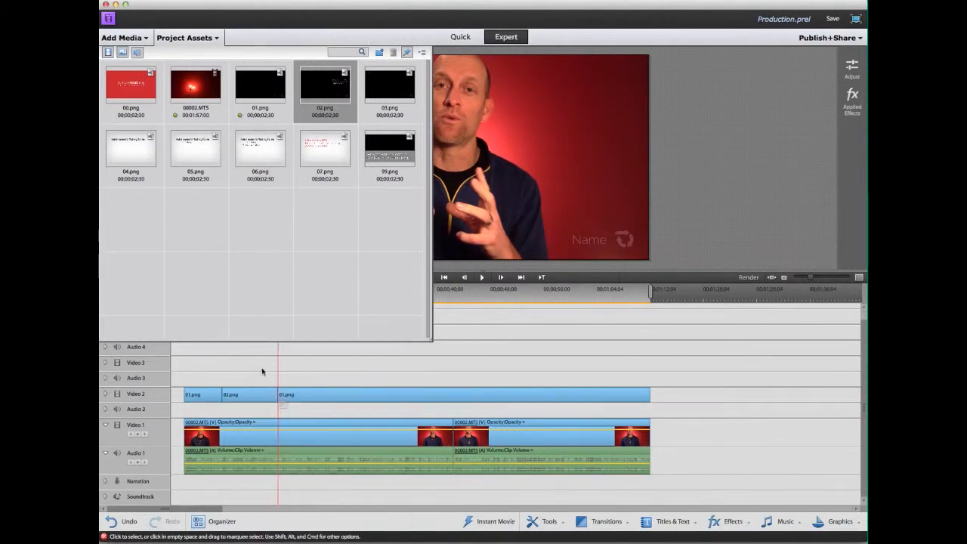
{"action": "left_click", "coordinate": [212, 38]}
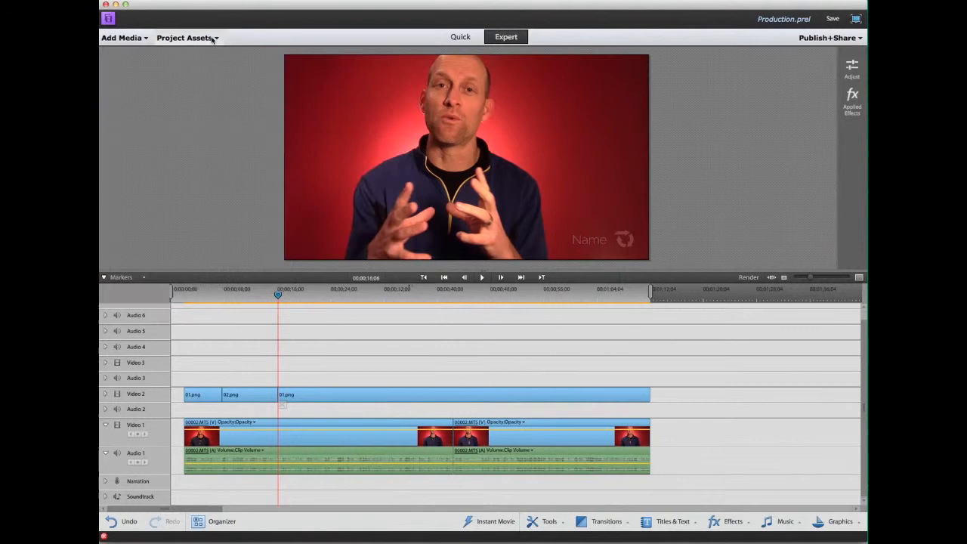
Replace the third 01.png overlay on Video 2 with 03.png from Project Assets.
{"action": "left_click", "coordinate": [328, 397]}
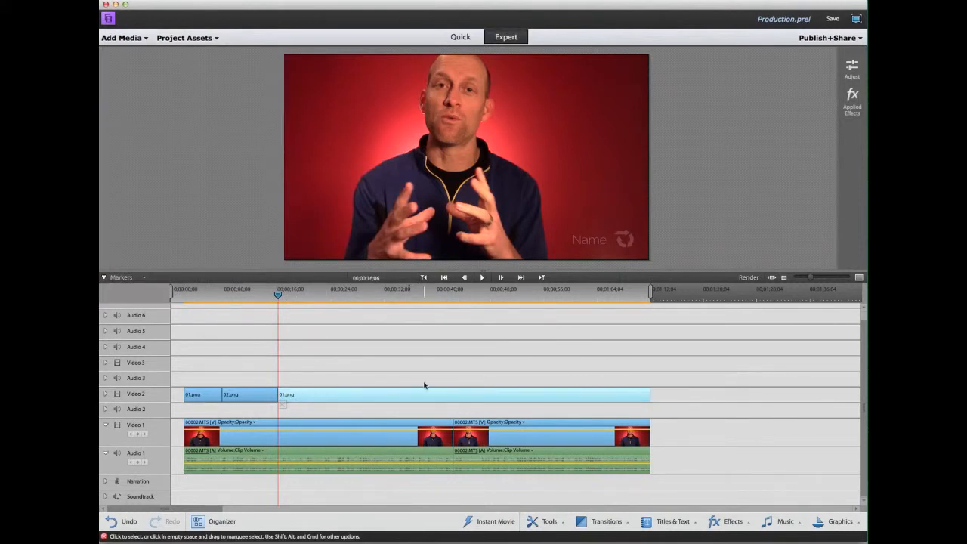
{"action": "left_click", "coordinate": [214, 39]}
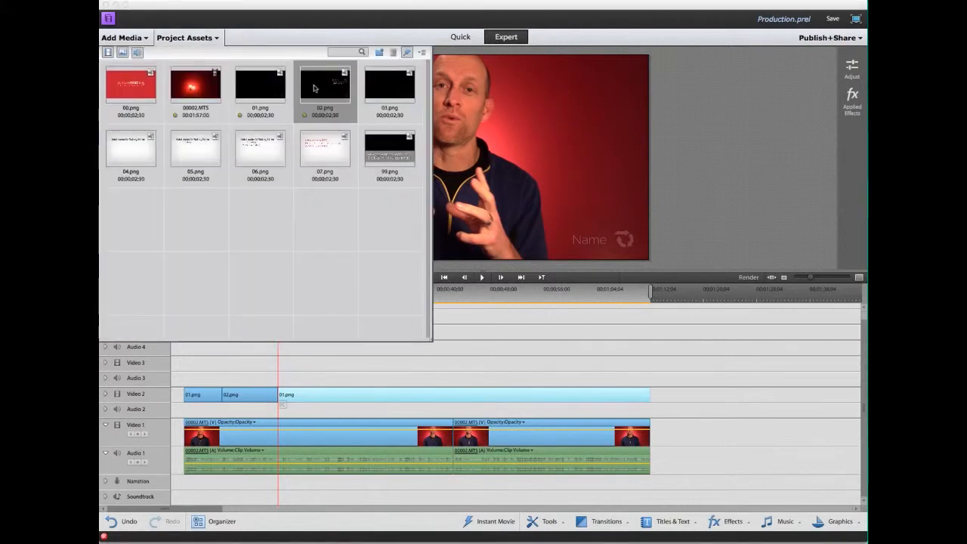
{"action": "left_click", "coordinate": [390, 89]}
{"action": "right_click", "coordinate": [332, 395]}
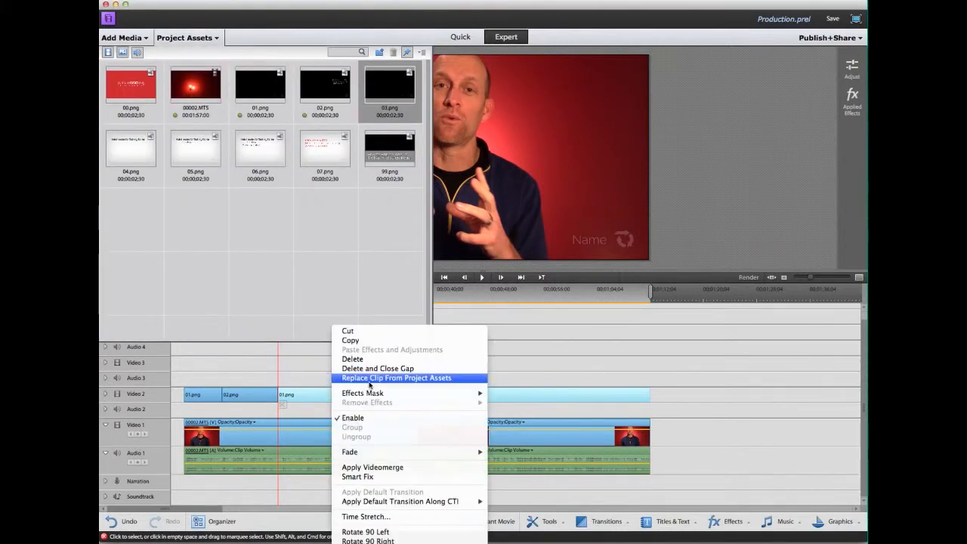
{"action": "left_click", "coordinate": [370, 382]}
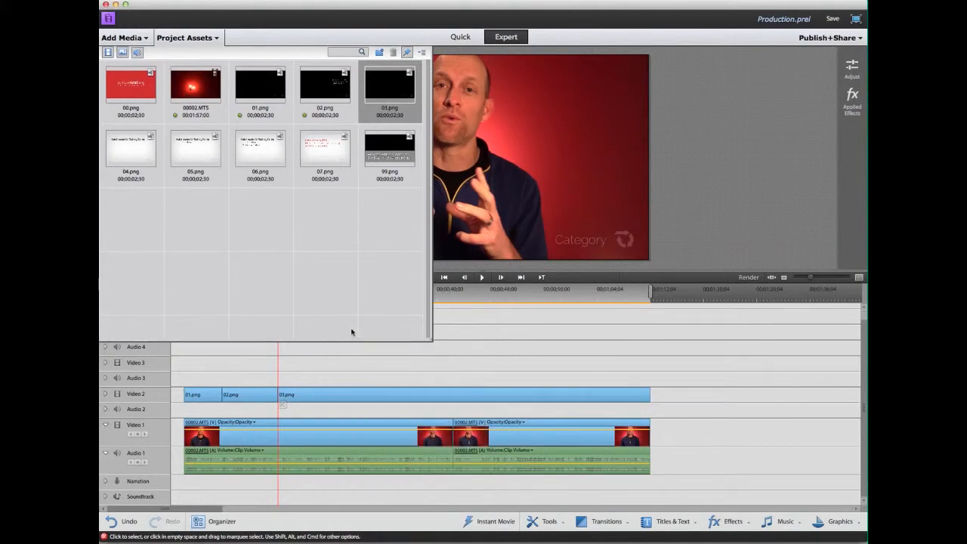
{"action": "left_click", "coordinate": [216, 38]}
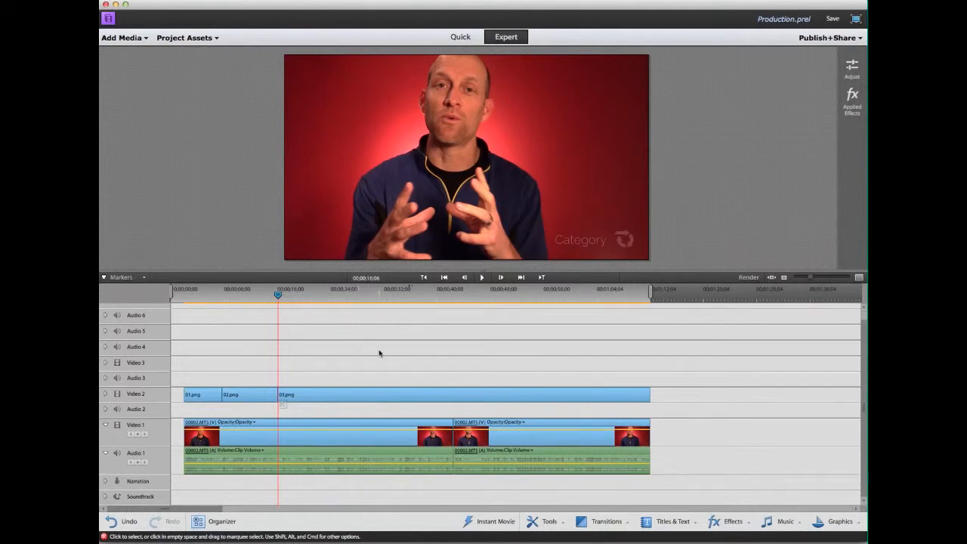
Scrub through the overlays and stop at the 00002.MTS clip cut near 41 seconds, selecting 03.png.
{"action": "mouse_move", "coordinate": [240, 300]}
{"action": "left_mouse_down"}
{"action": "mouse_move", "coordinate": [309, 310]}
{"action": "mouse_move", "coordinate": [203, 302]}
{"action": "mouse_move", "coordinate": [234, 302]}
{"action": "left_mouse_up"}
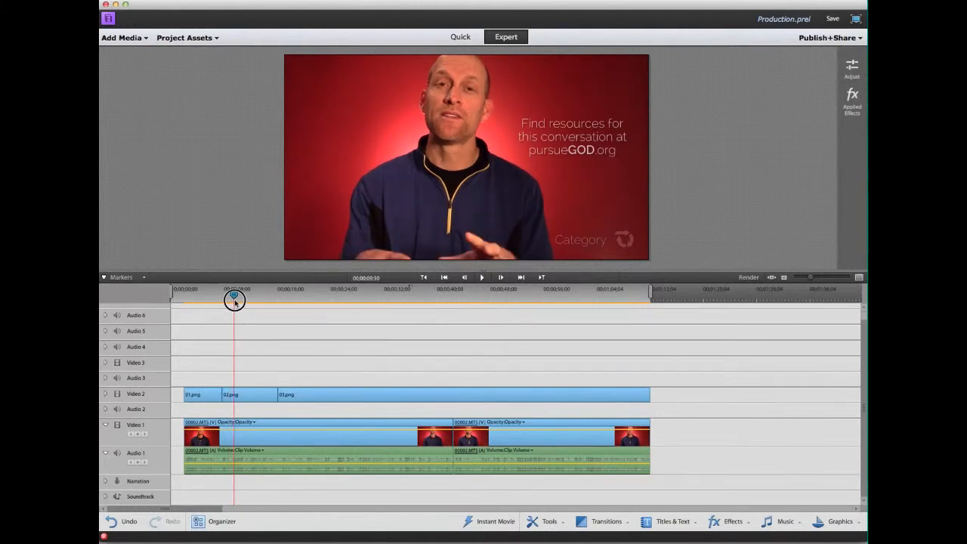
{"action": "left_click_drag", "start_coordinate": [234, 301], "coordinate": [317, 300]}
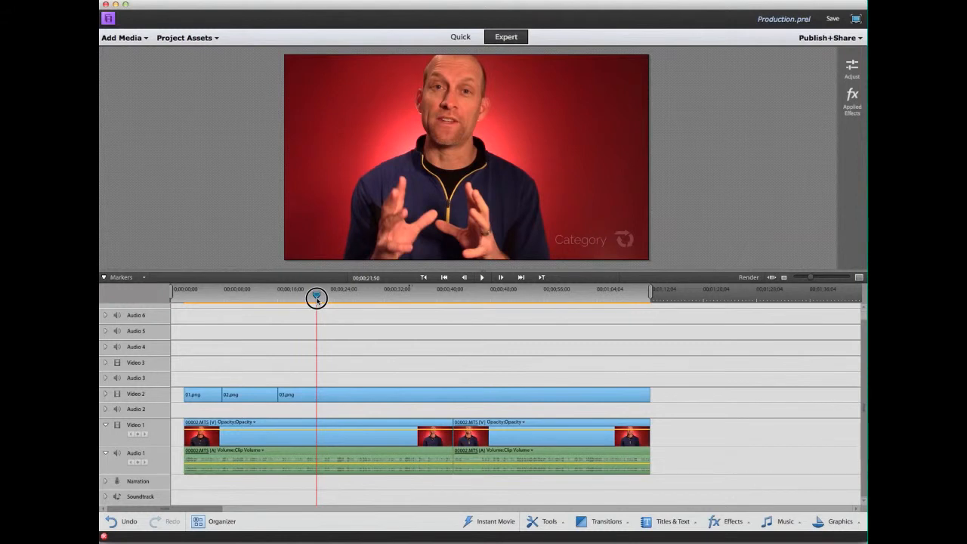
{"action": "left_click_drag", "start_coordinate": [316, 300], "coordinate": [319, 302]}
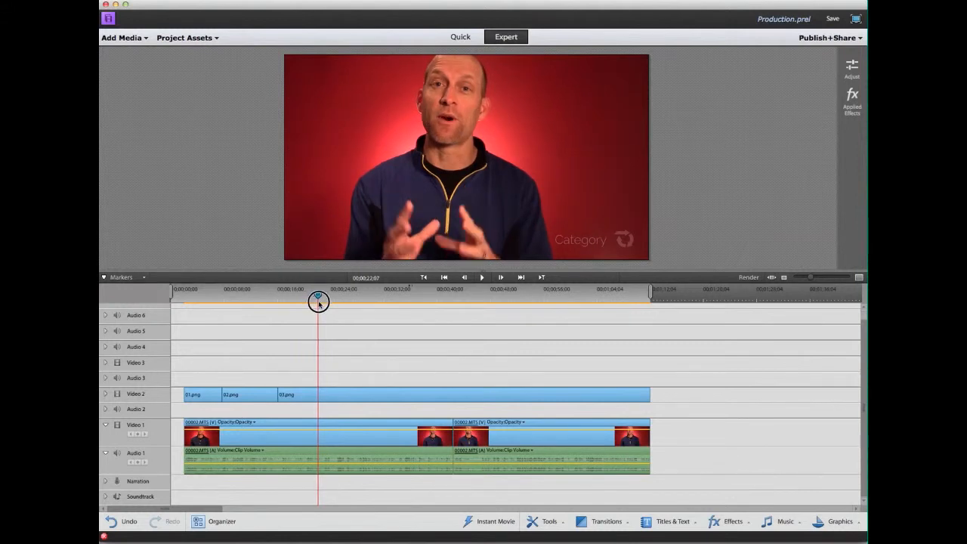
{"action": "left_click_drag", "start_coordinate": [319, 302], "coordinate": [449, 303]}
{"action": "left_click", "coordinate": [482, 443]}
{"action": "left_click", "coordinate": [464, 394]}
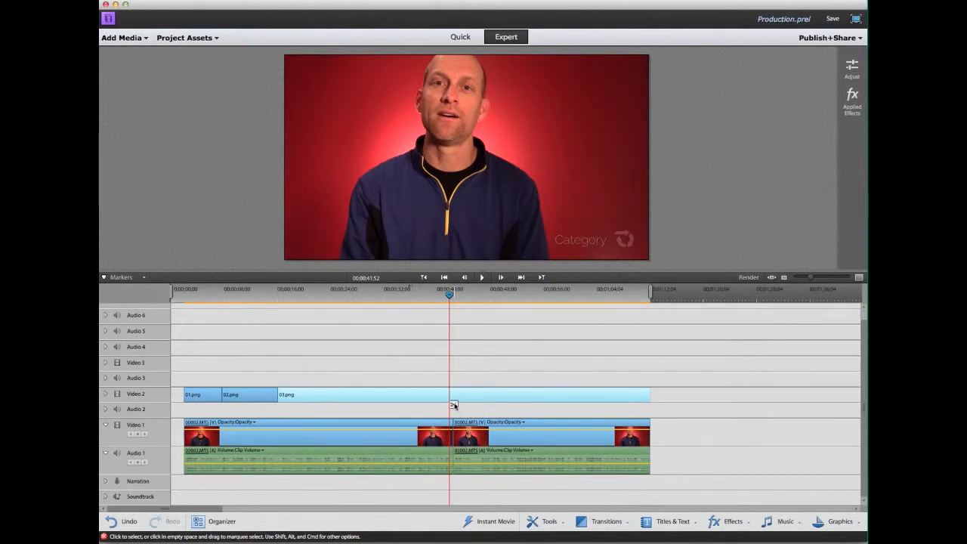
Split the 03.png overlay at the clip cut and again at about 45 seconds.
{"action": "left_click", "coordinate": [454, 406]}
{"action": "left_click_drag", "start_coordinate": [450, 295], "coordinate": [475, 300]}
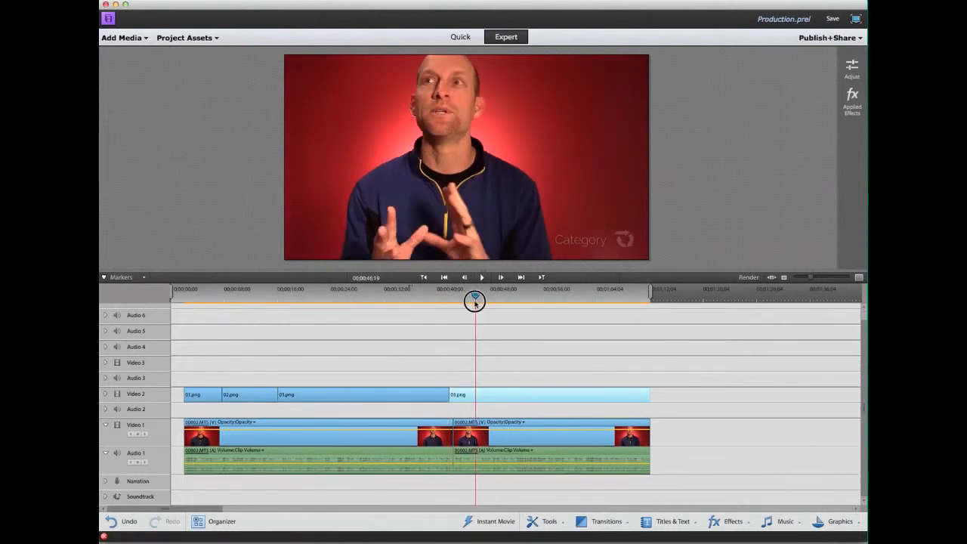
{"action": "left_click", "coordinate": [470, 397]}
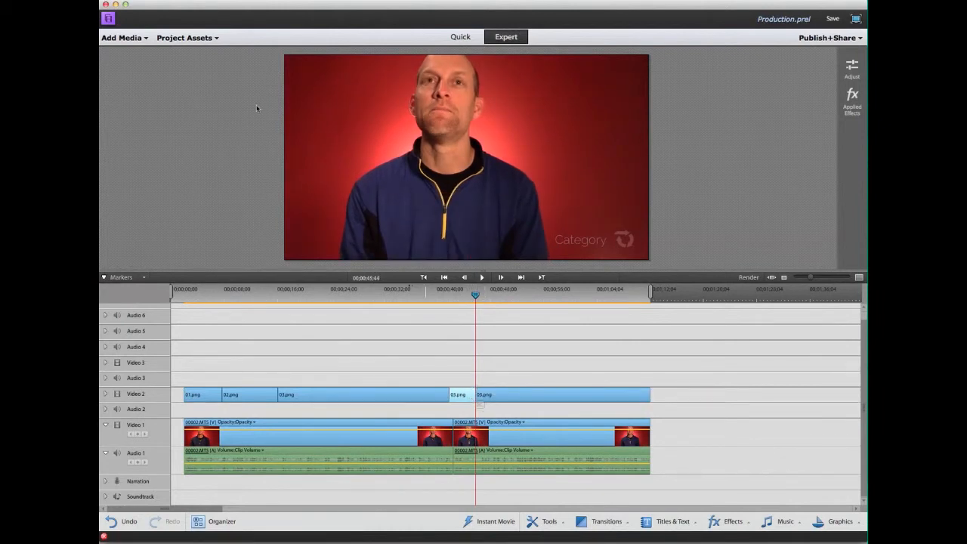
Replace the short split-off 03.png piece with 04.png from Project Assets.
{"action": "left_click", "coordinate": [203, 38]}
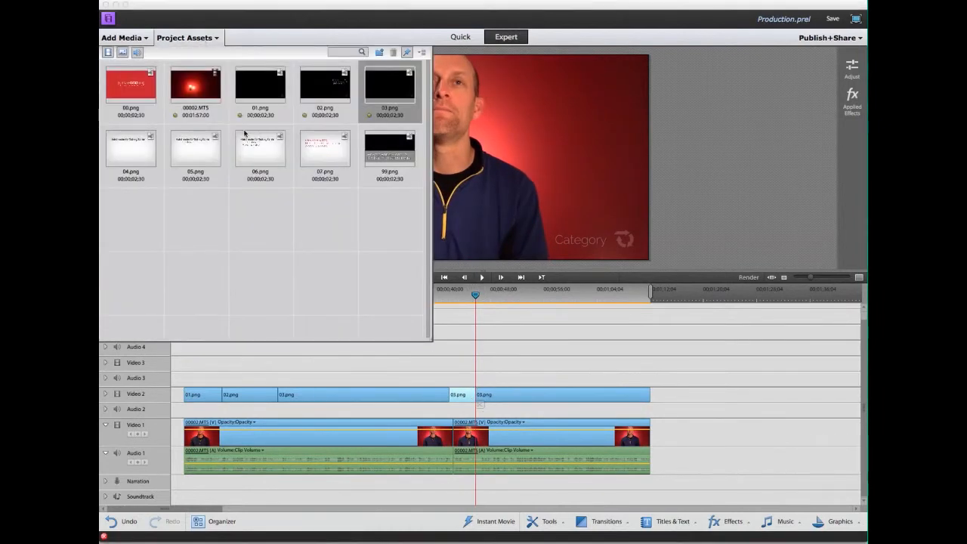
{"action": "left_click", "coordinate": [148, 157]}
{"action": "right_click", "coordinate": [464, 398]}
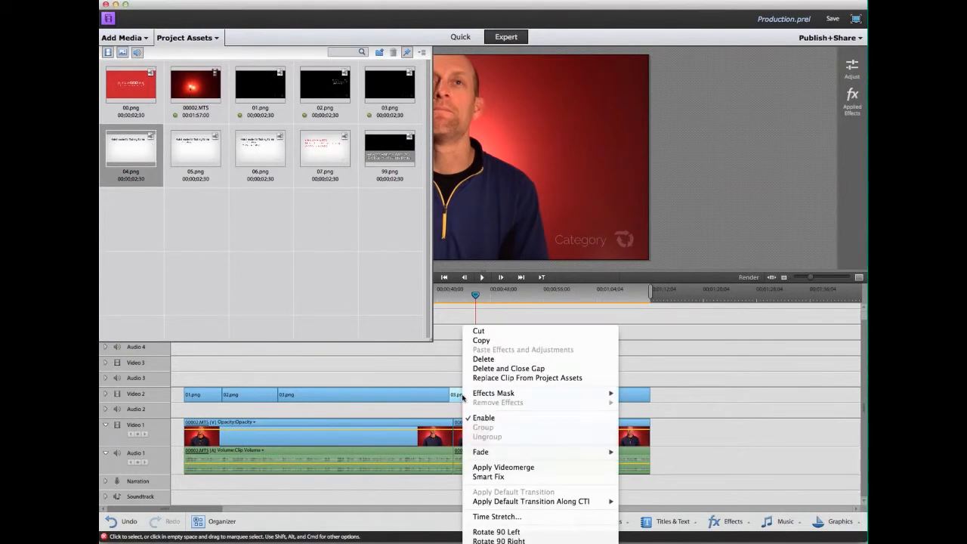
{"action": "left_click", "coordinate": [498, 378]}
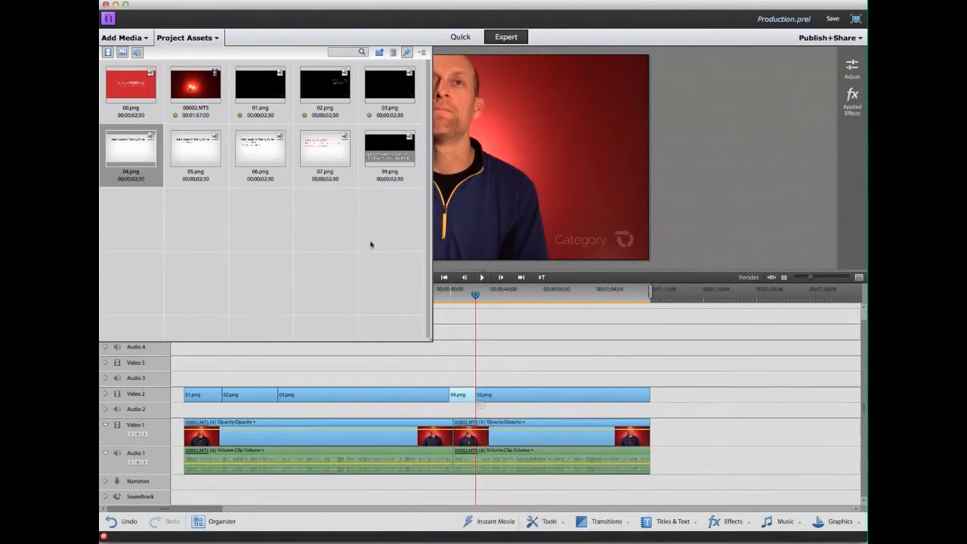
{"action": "left_click", "coordinate": [198, 147]}
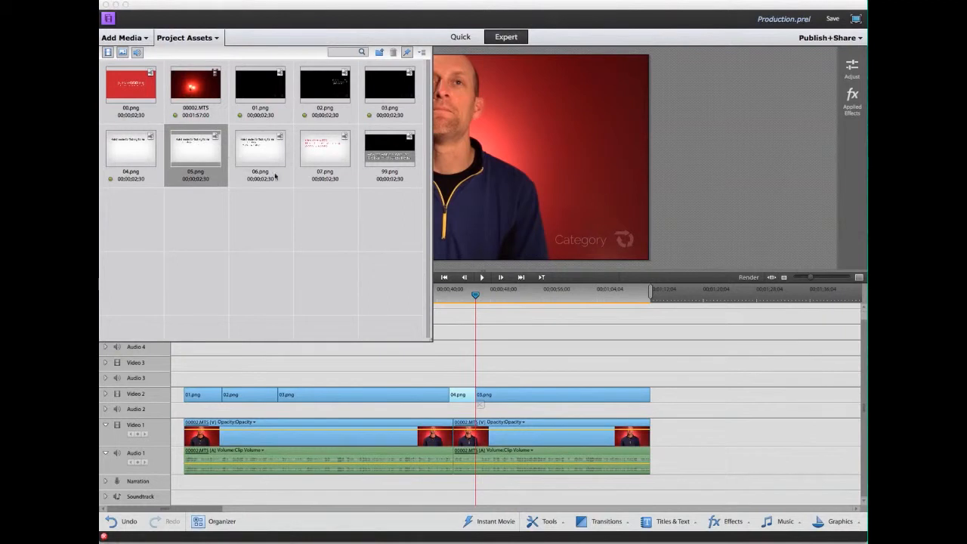
{"action": "left_click", "coordinate": [508, 353]}
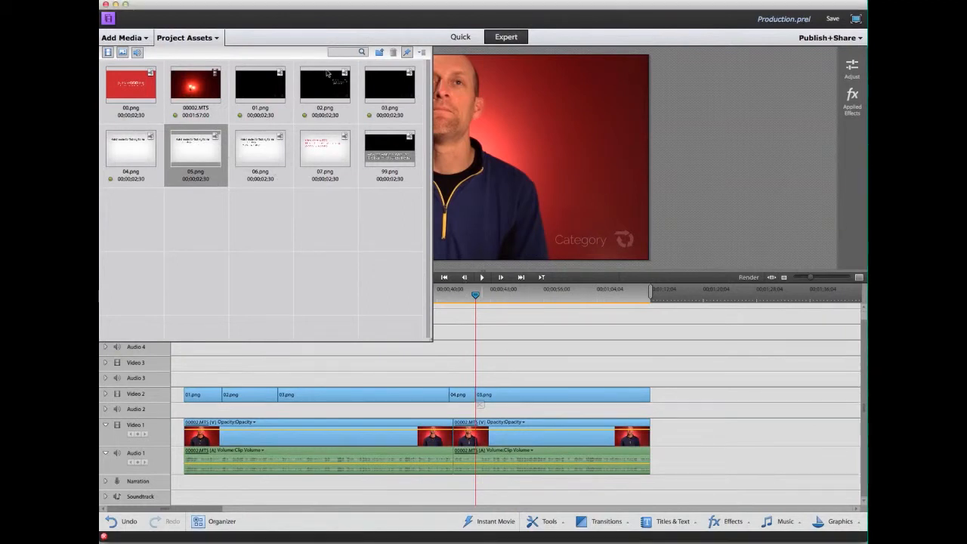
{"action": "left_click", "coordinate": [211, 35]}
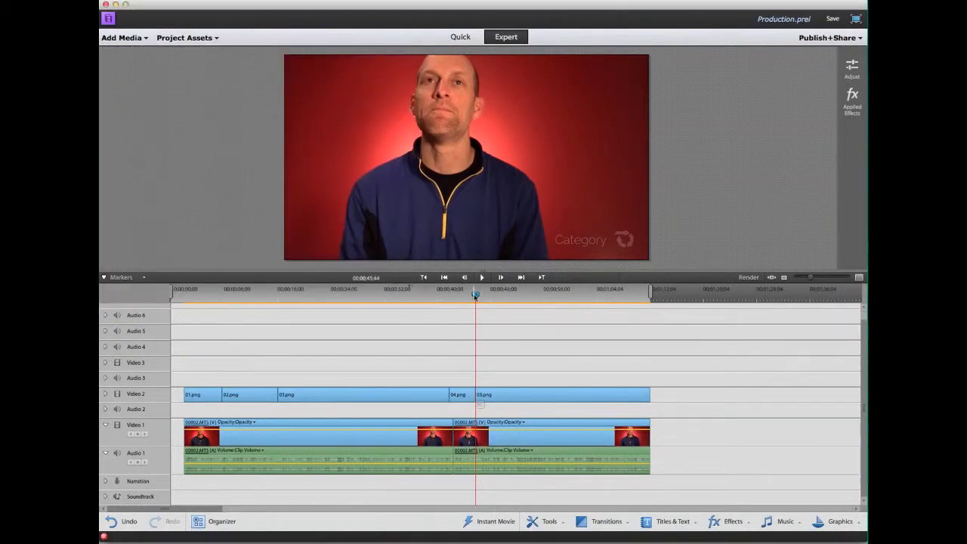
Split the overlay slightly later and turn the short piece after 04.png into 05.png.
{"action": "left_click_drag", "start_coordinate": [475, 295], "coordinate": [489, 296]}
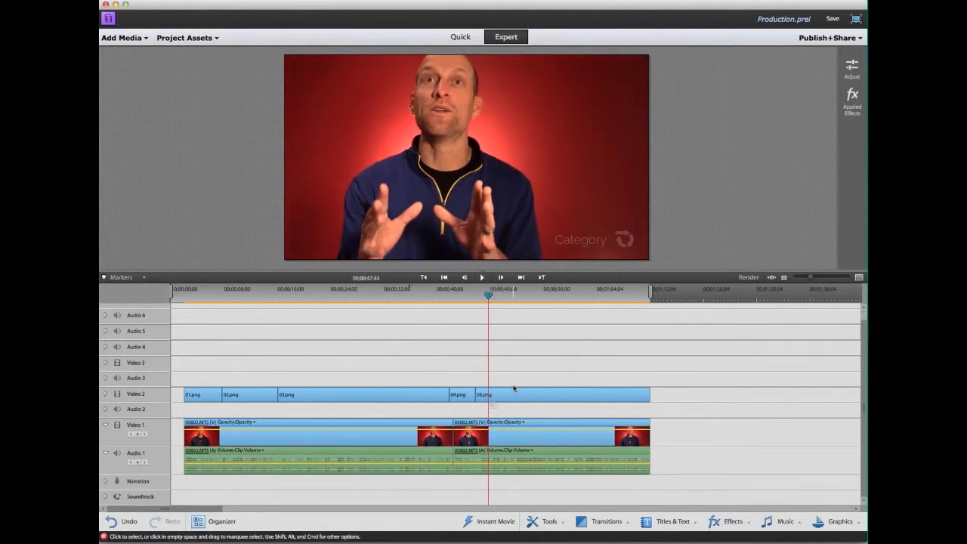
{"action": "left_click", "coordinate": [488, 396]}
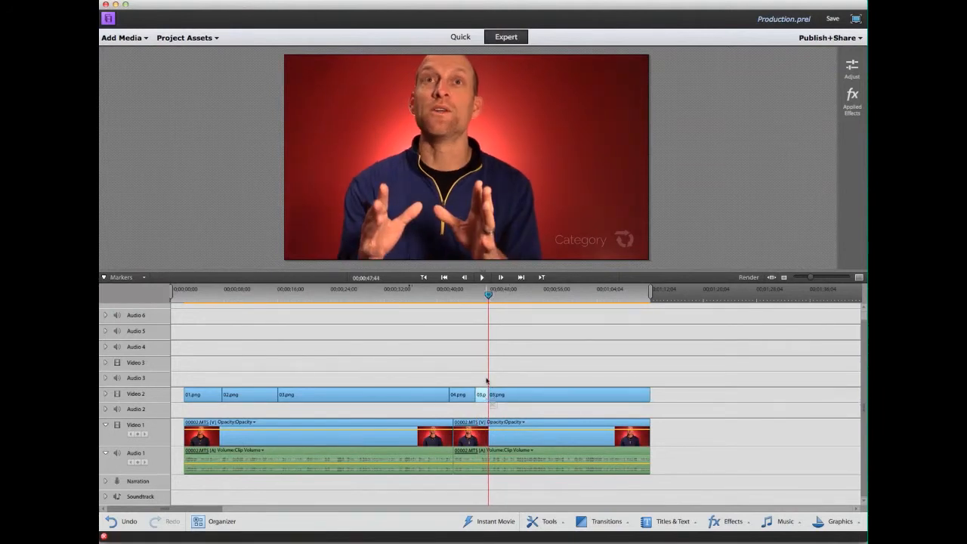
{"action": "left_click", "coordinate": [194, 41]}
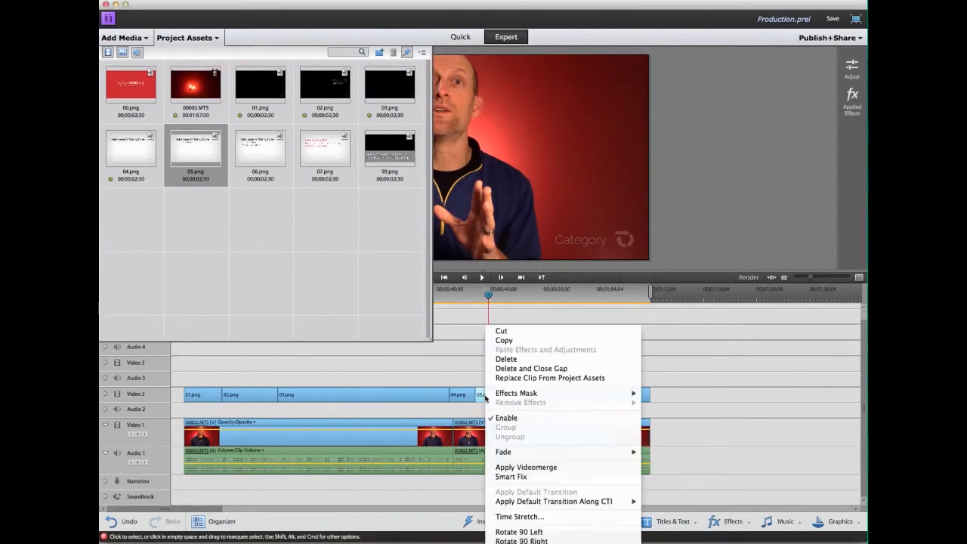
{"action": "right_click", "coordinate": [486, 395]}
{"action": "left_click", "coordinate": [523, 378]}
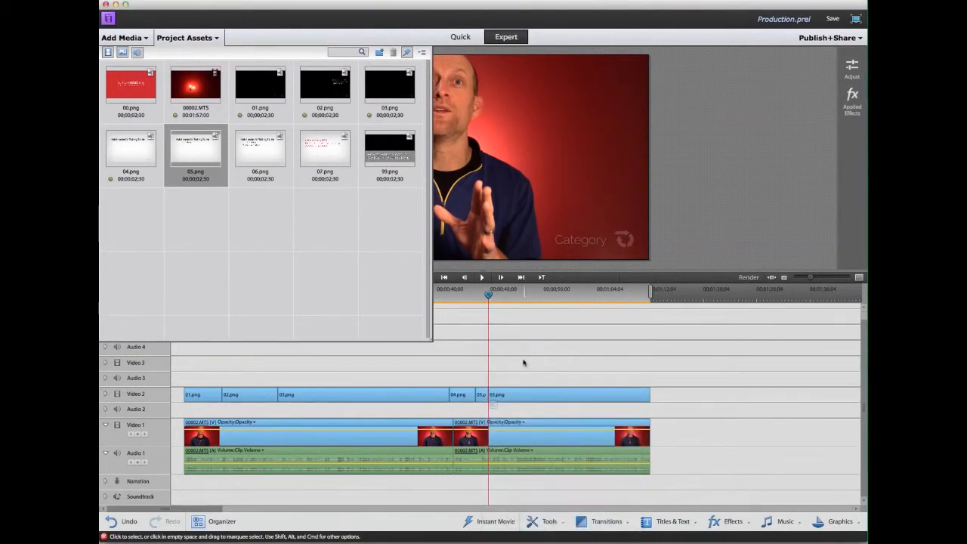
Split 03.png a bit further on and replace the new short piece with 06.png.
{"action": "left_click_drag", "start_coordinate": [488, 296], "coordinate": [500, 296]}
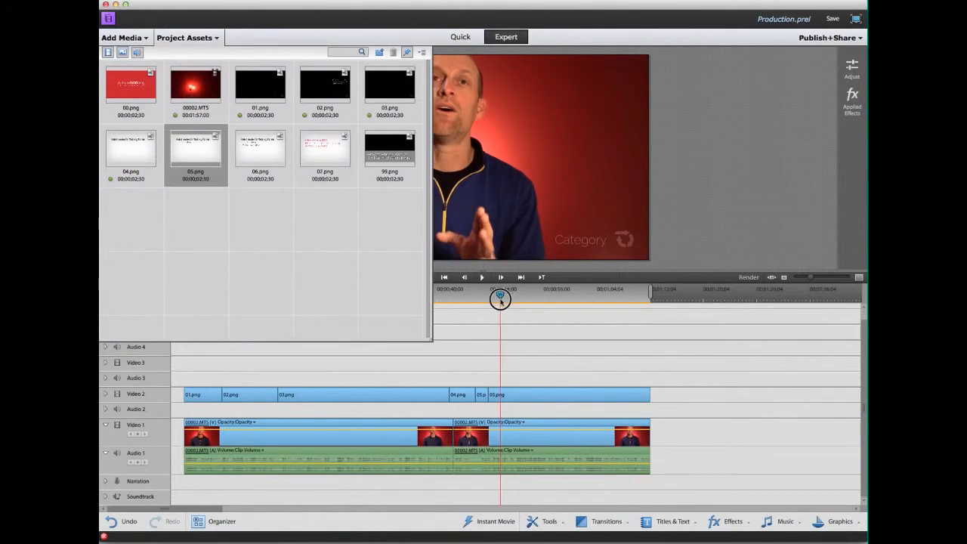
{"action": "left_click", "coordinate": [529, 394]}
{"action": "left_click", "coordinate": [505, 405]}
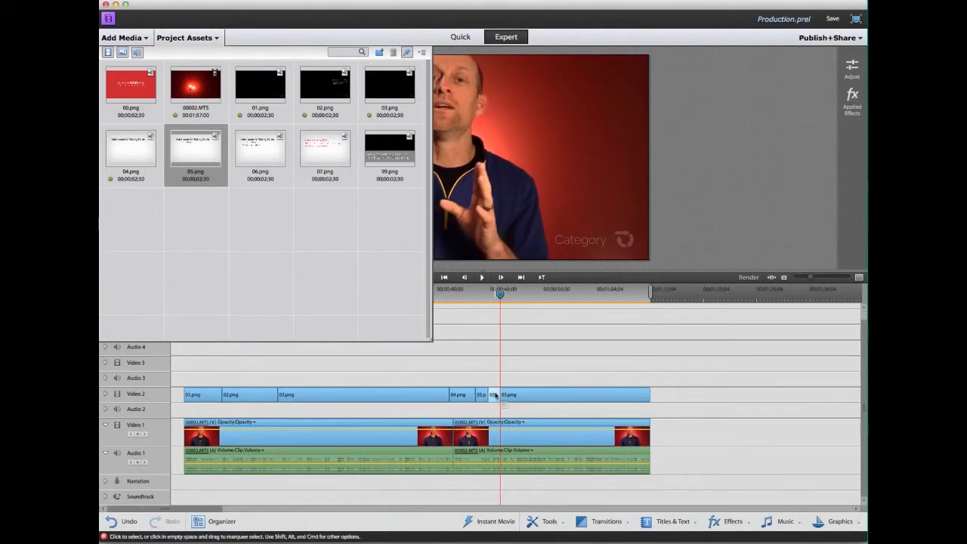
{"action": "left_click", "coordinate": [269, 154]}
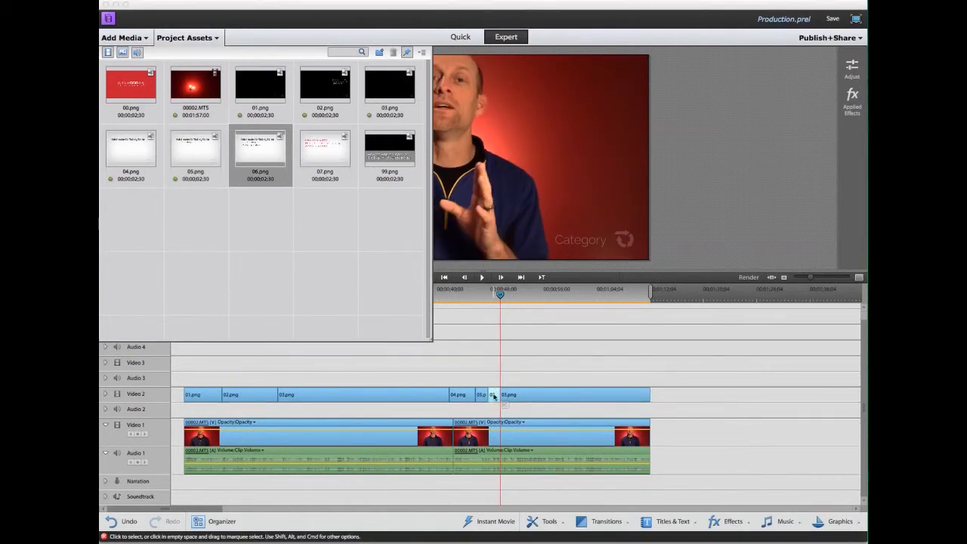
{"action": "right_click", "coordinate": [494, 396]}
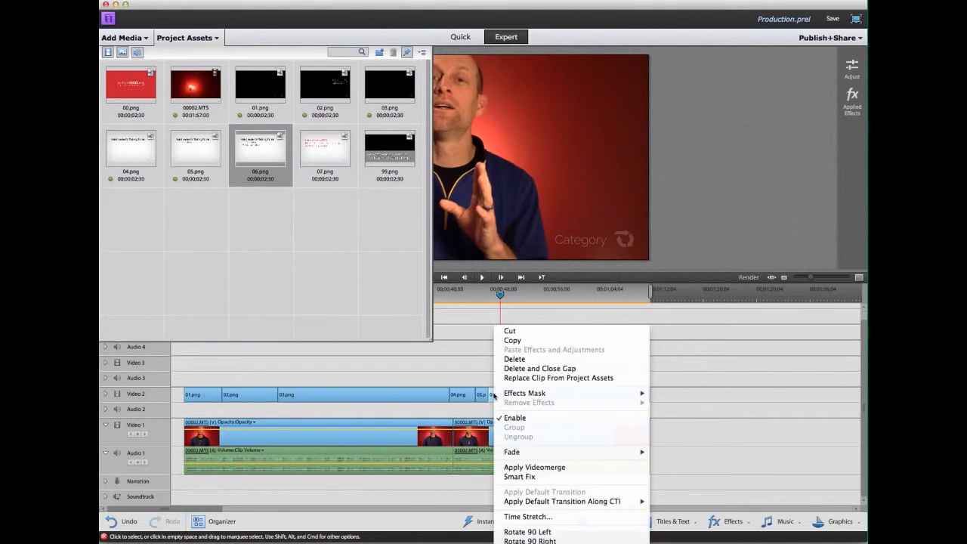
{"action": "left_click", "coordinate": [536, 378]}
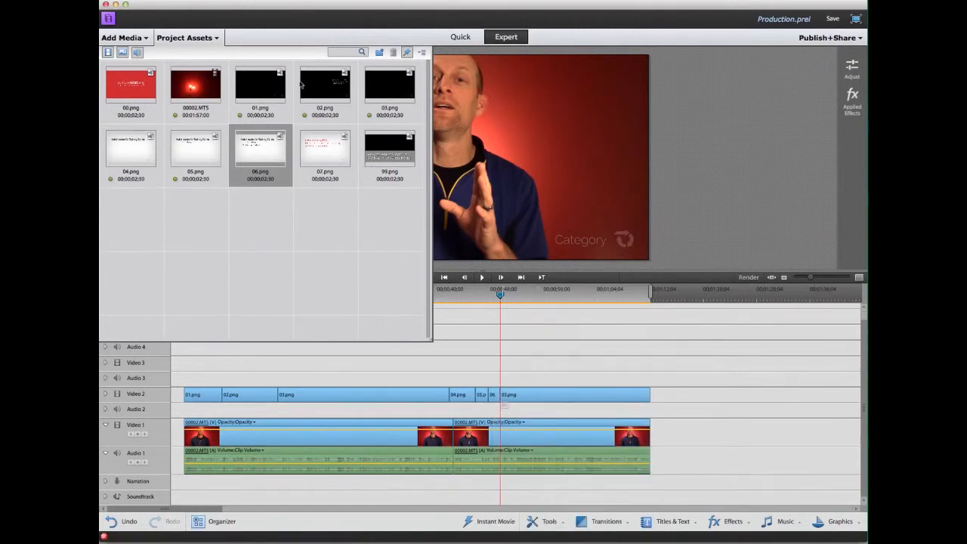
{"action": "left_click", "coordinate": [211, 37]}
{"action": "left_click", "coordinate": [531, 362]}
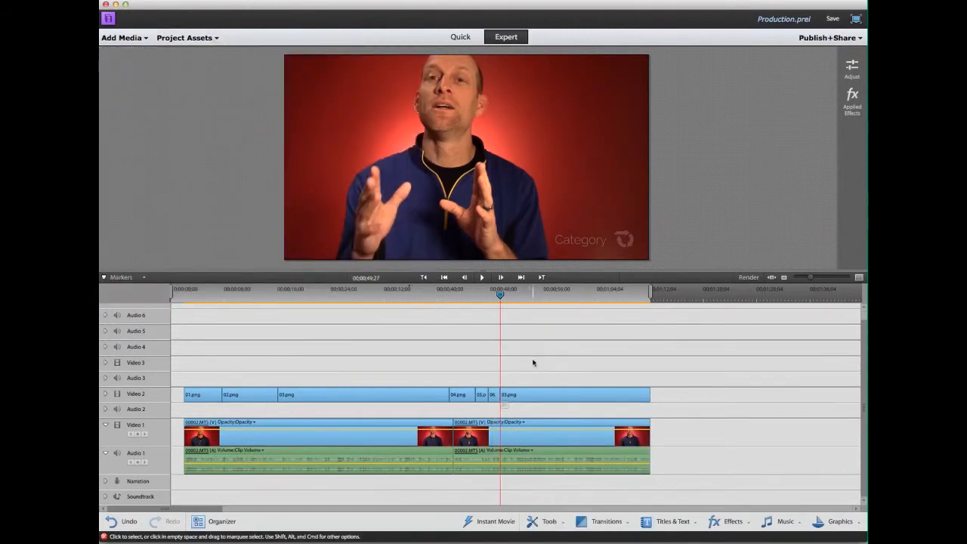
Split the later 03.png overlay at about 56 and 60 seconds and replace the middle piece with 07.png.
{"action": "left_click_drag", "start_coordinate": [500, 294], "coordinate": [542, 295]}
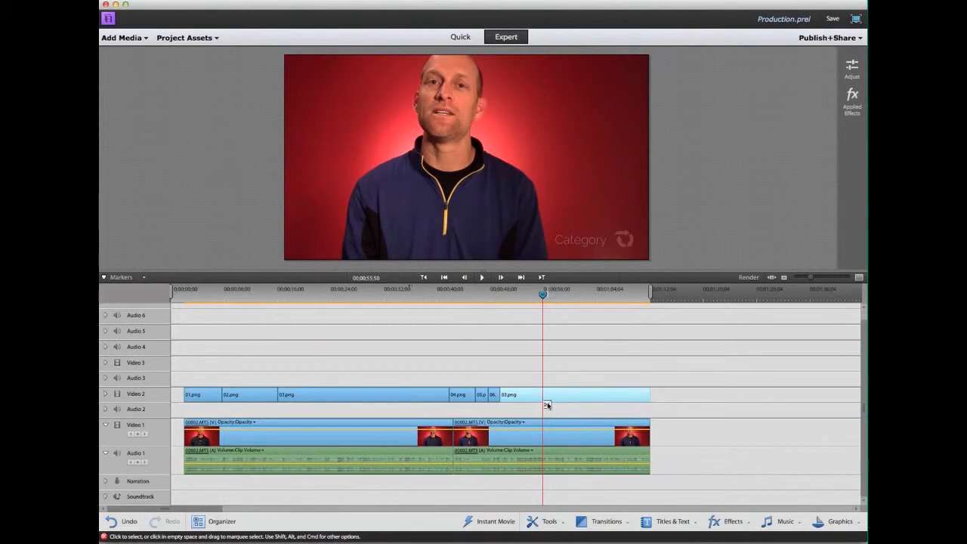
{"action": "left_click", "coordinate": [547, 404]}
{"action": "left_click_drag", "start_coordinate": [544, 298], "coordinate": [574, 296]}
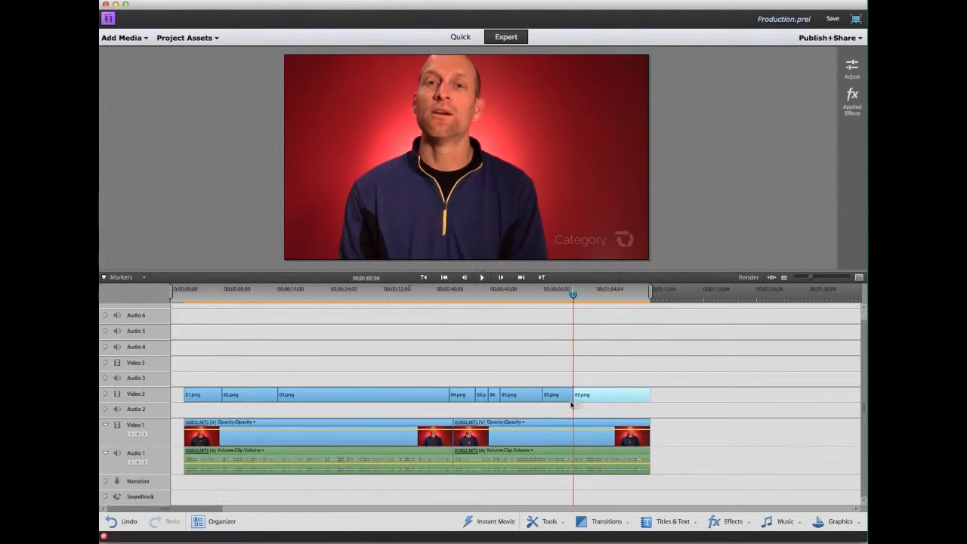
{"action": "left_click", "coordinate": [578, 404]}
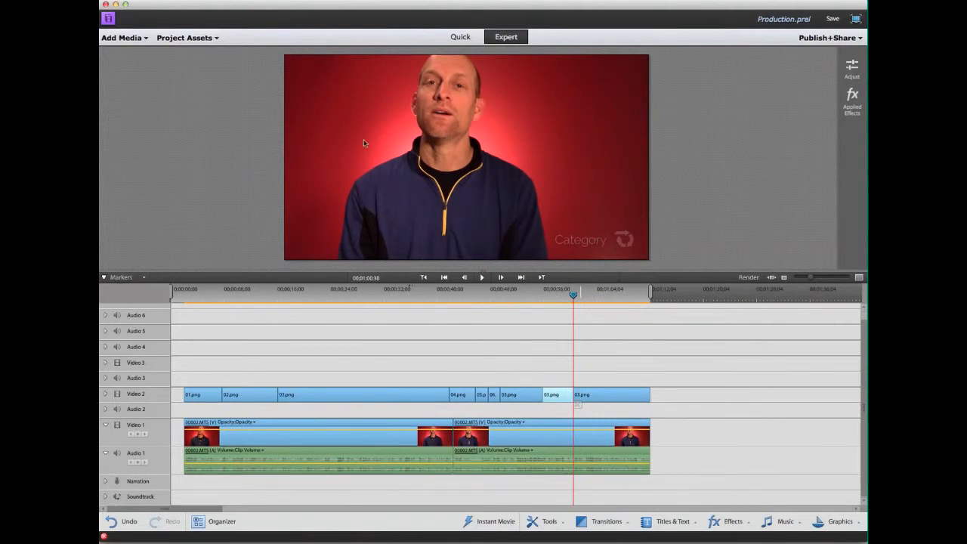
{"action": "left_click", "coordinate": [208, 38]}
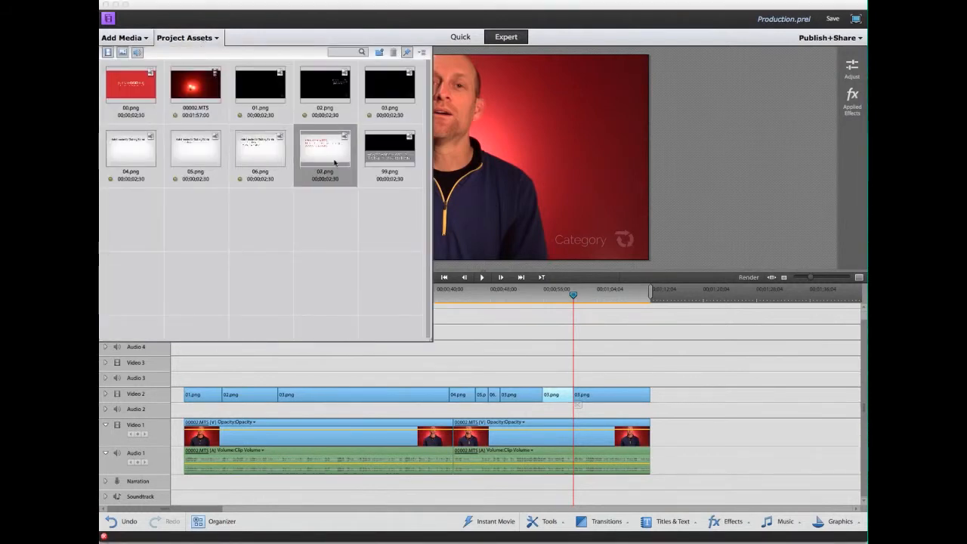
{"action": "right_click", "coordinate": [564, 393]}
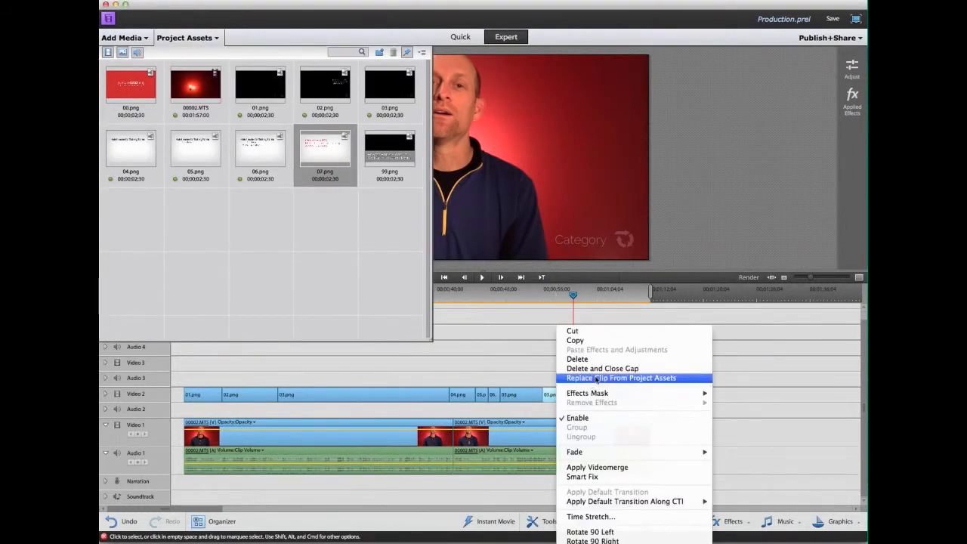
{"action": "left_click", "coordinate": [597, 378]}
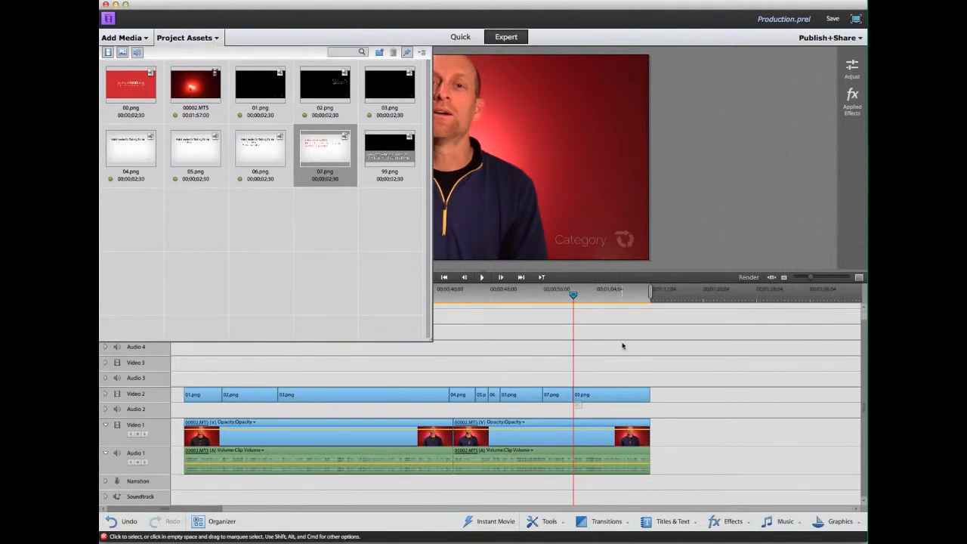
Drag 00.png onto Video 1 directly after the end of the talking-head footage.
{"action": "left_click_drag", "start_coordinate": [130, 84], "coordinate": [656, 433]}
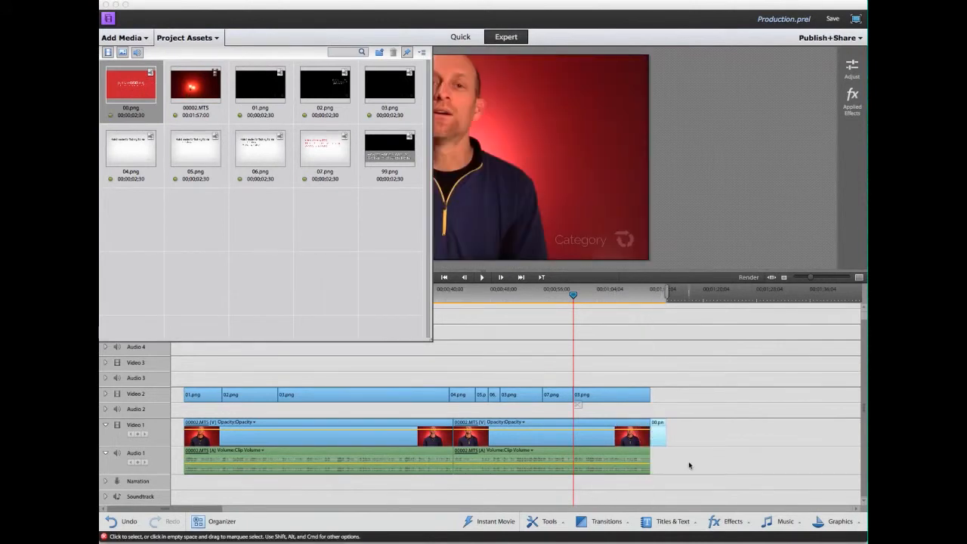
{"action": "left_click", "coordinate": [606, 521]}
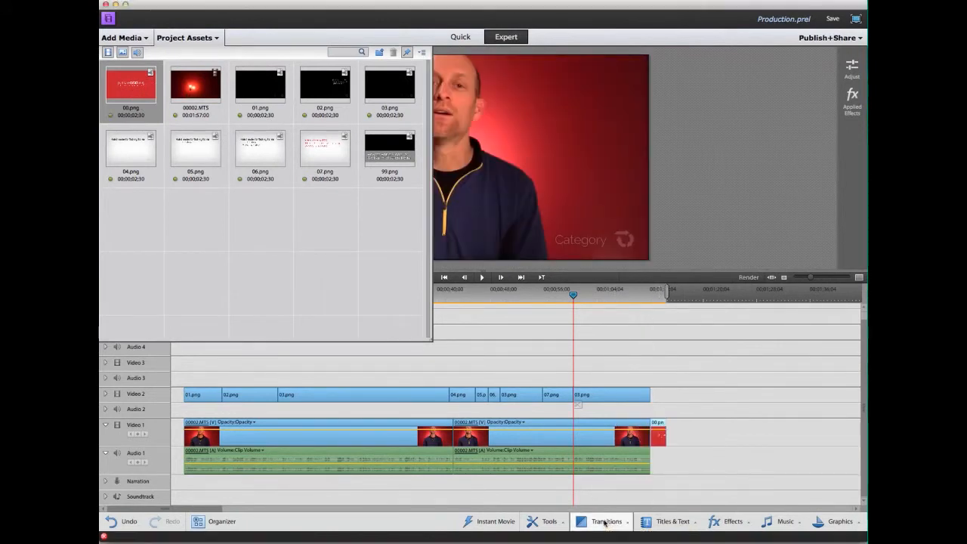
Add a 15-frame Roll transition between the footage's end and the 00.png clip.
{"action": "left_click", "coordinate": [684, 402]}
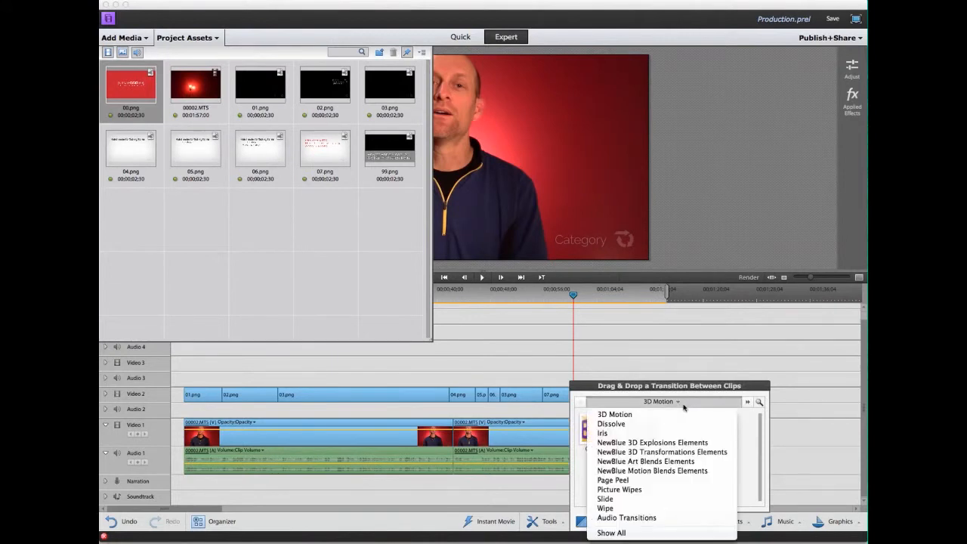
{"action": "left_click", "coordinate": [638, 534]}
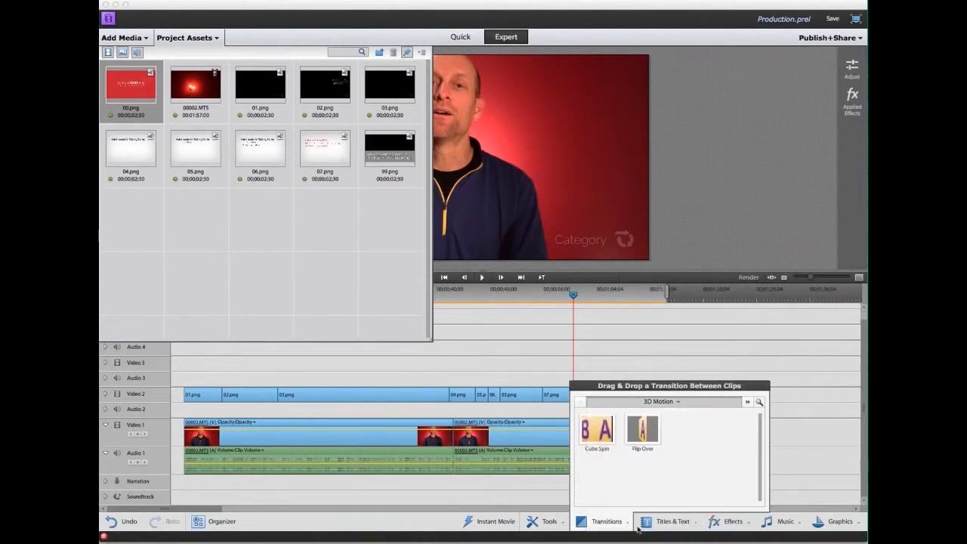
{"action": "scroll", "coordinate": [629, 439], "scroll_direction": "down", "scroll_amount": 5}
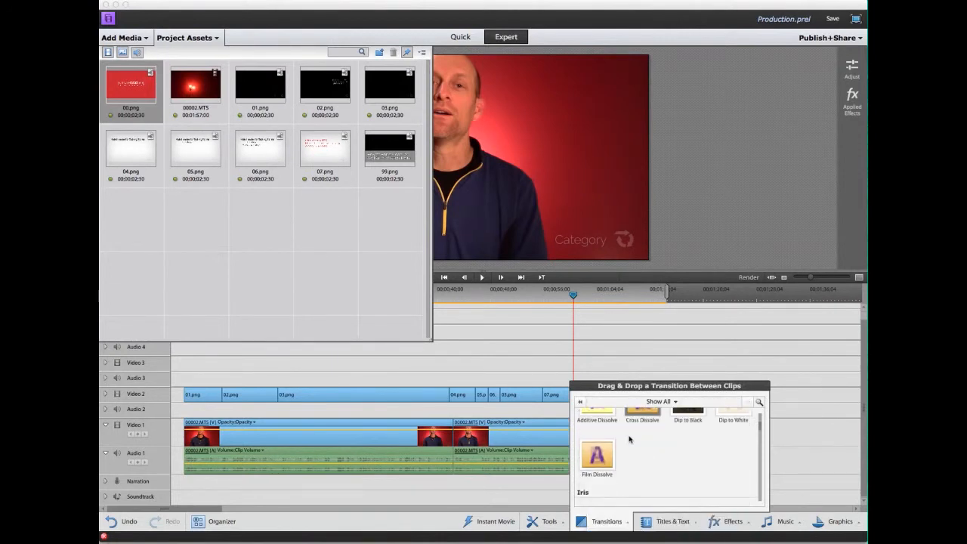
{"action": "scroll", "coordinate": [630, 439], "scroll_direction": "down", "scroll_amount": 15}
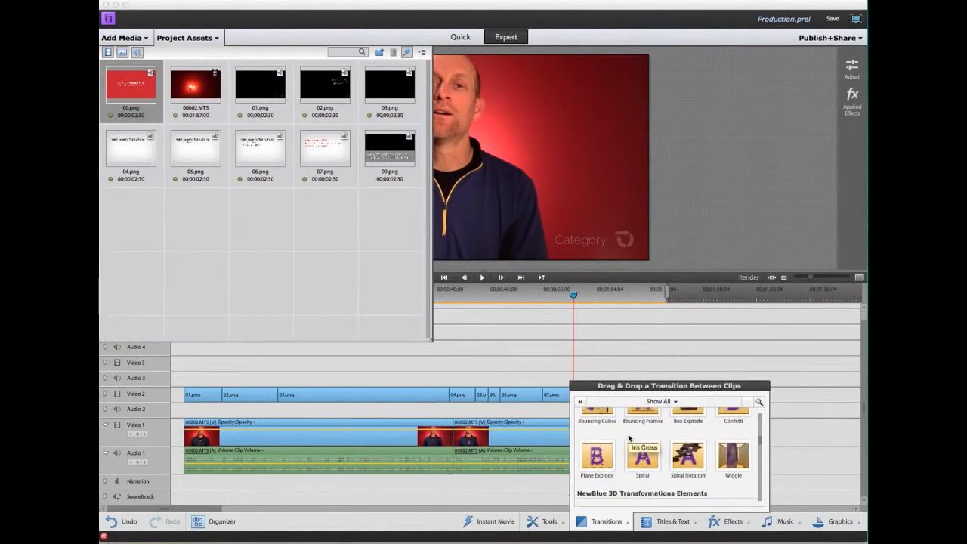
{"action": "scroll", "coordinate": [628, 435], "scroll_direction": "down", "scroll_amount": 6}
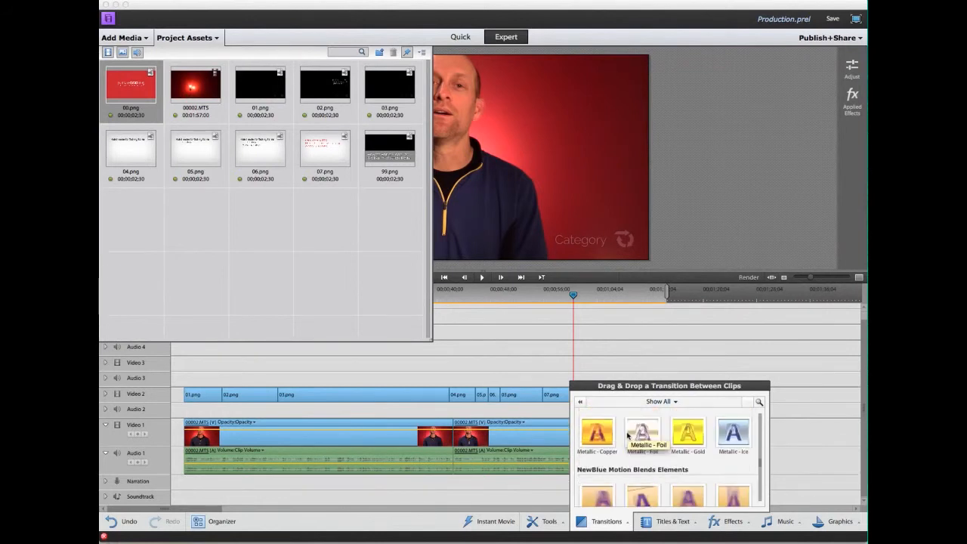
{"action": "left_click_drag", "start_coordinate": [605, 446], "coordinate": [654, 440]}
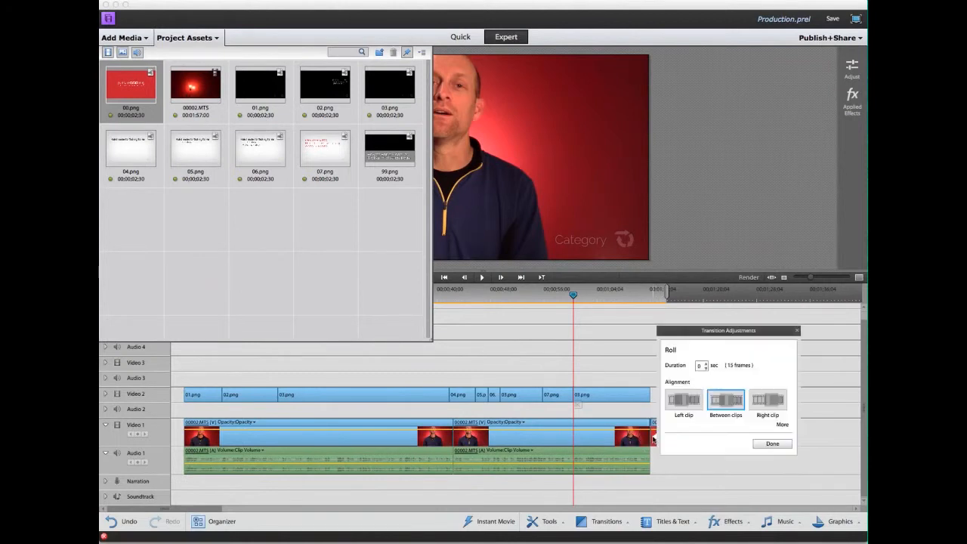
{"action": "left_click", "coordinate": [770, 444]}
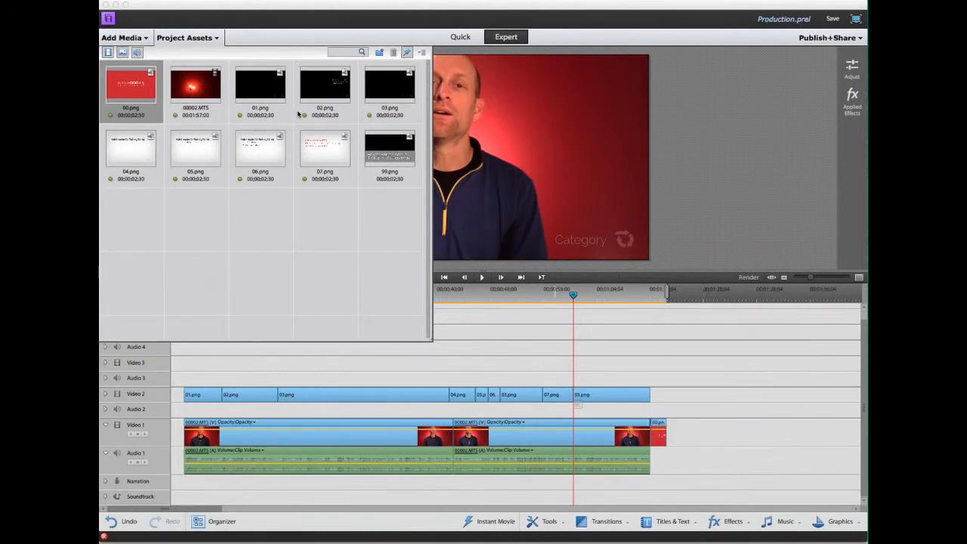
{"action": "left_click", "coordinate": [214, 40]}
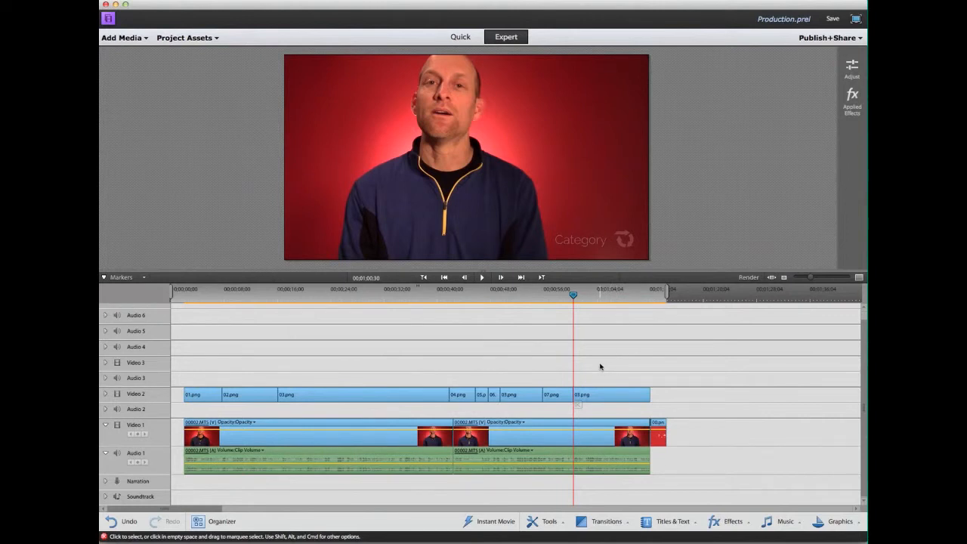
Apply the default transition to all overlay images selected on Video 2.
{"action": "left_click_drag", "start_coordinate": [600, 367], "coordinate": [200, 406]}
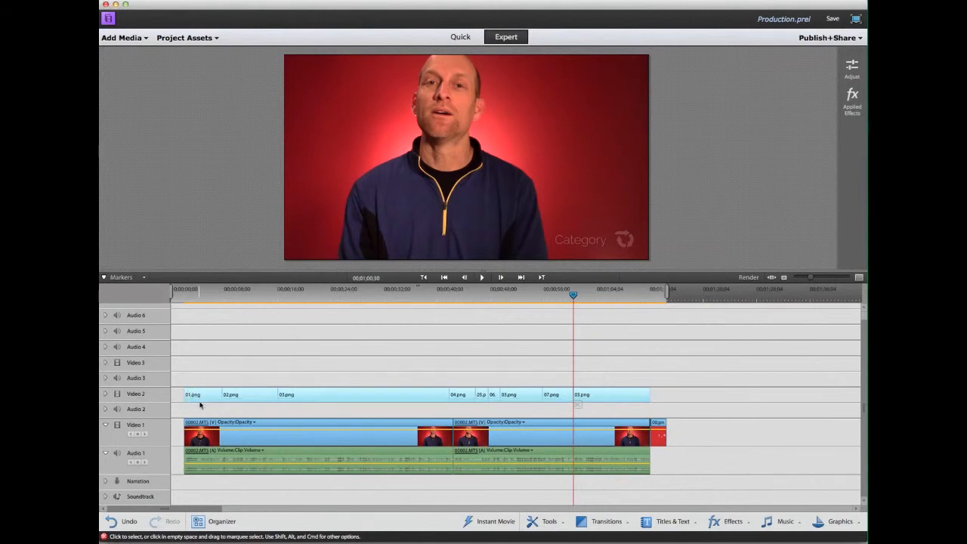
{"action": "right_click", "coordinate": [331, 398]}
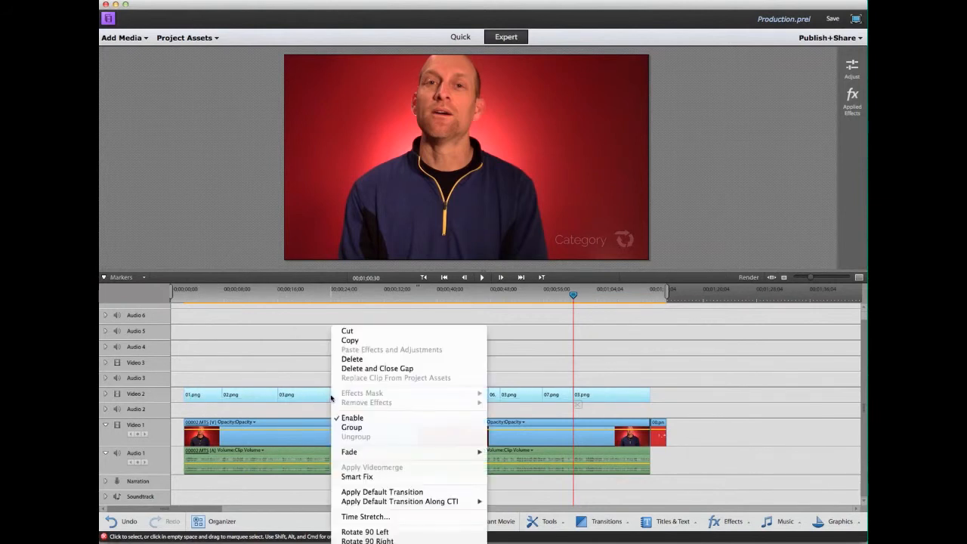
{"action": "left_click", "coordinate": [416, 492]}
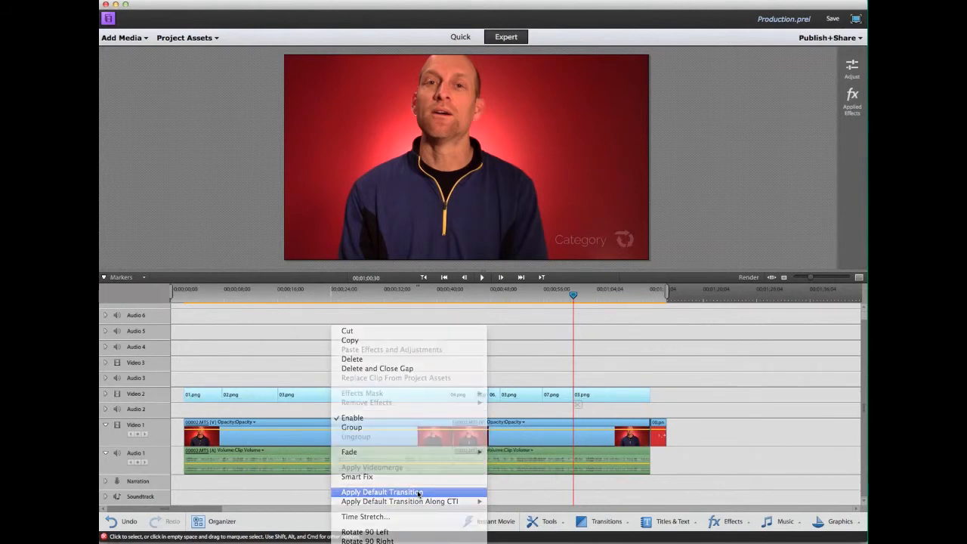
{"action": "left_click", "coordinate": [396, 317]}
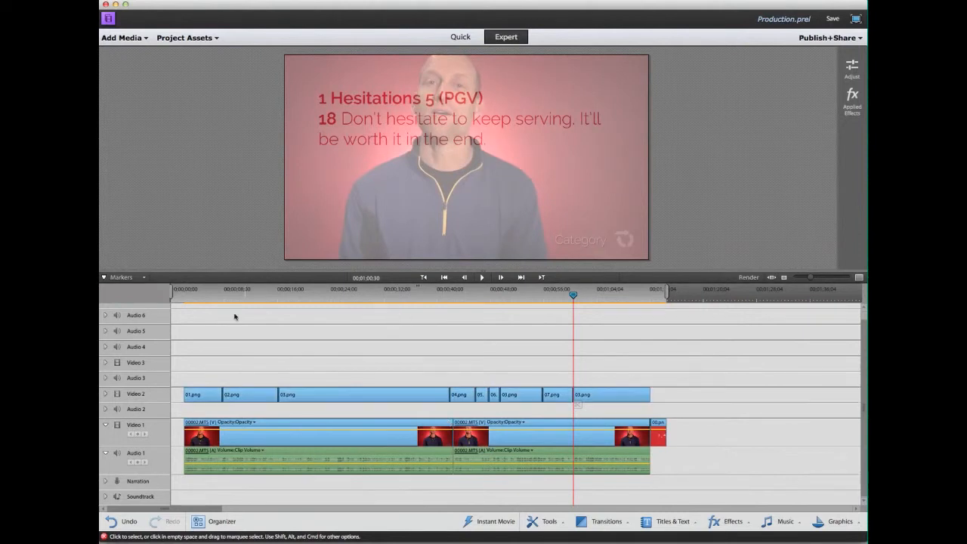
Play the edited video from near the start to preview the transitions.
{"action": "left_click", "coordinate": [211, 294]}
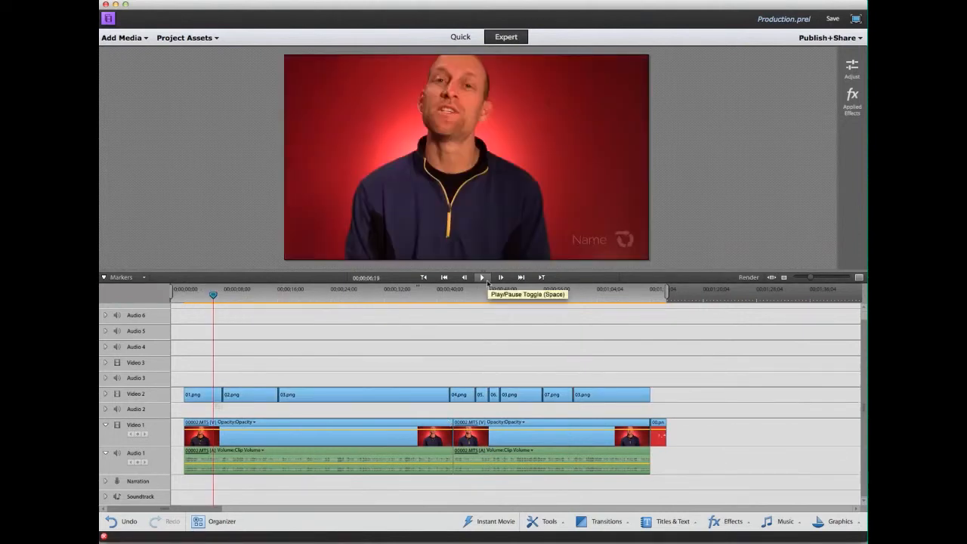
{"action": "left_click", "coordinate": [484, 278]}
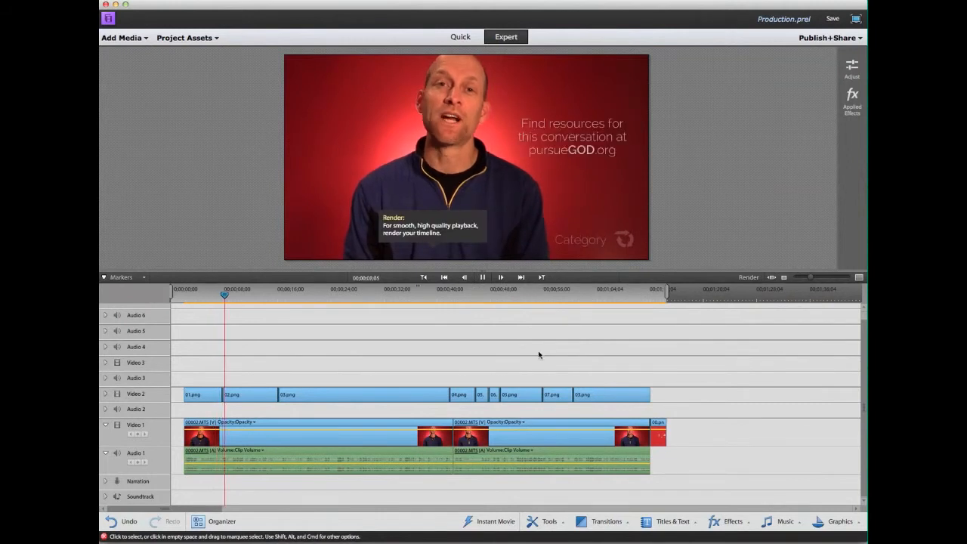
{"action": "left_click", "coordinate": [482, 277]}
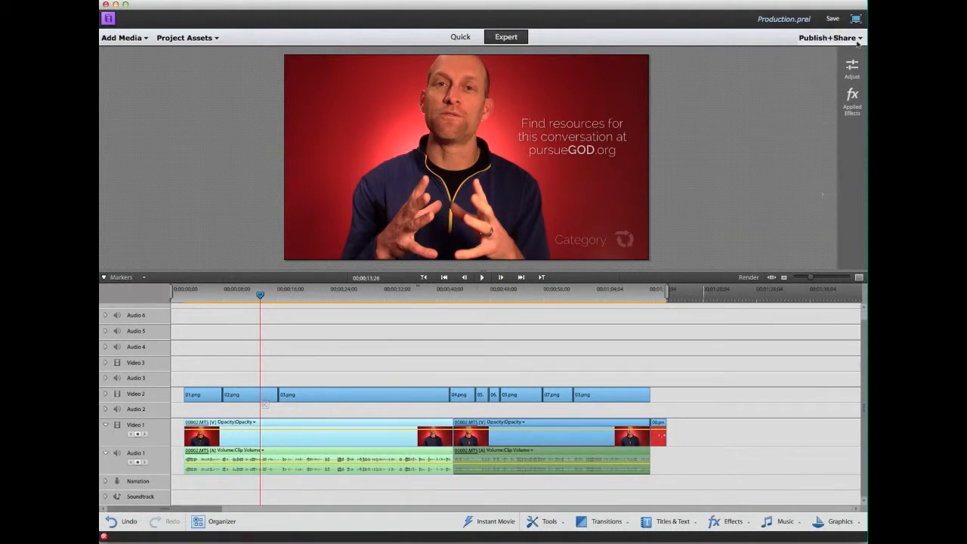
Set up a computer export as AVCHD with the MP4 – HD 720p 24 preset, then close the settings.
{"action": "left_click", "coordinate": [832, 38]}
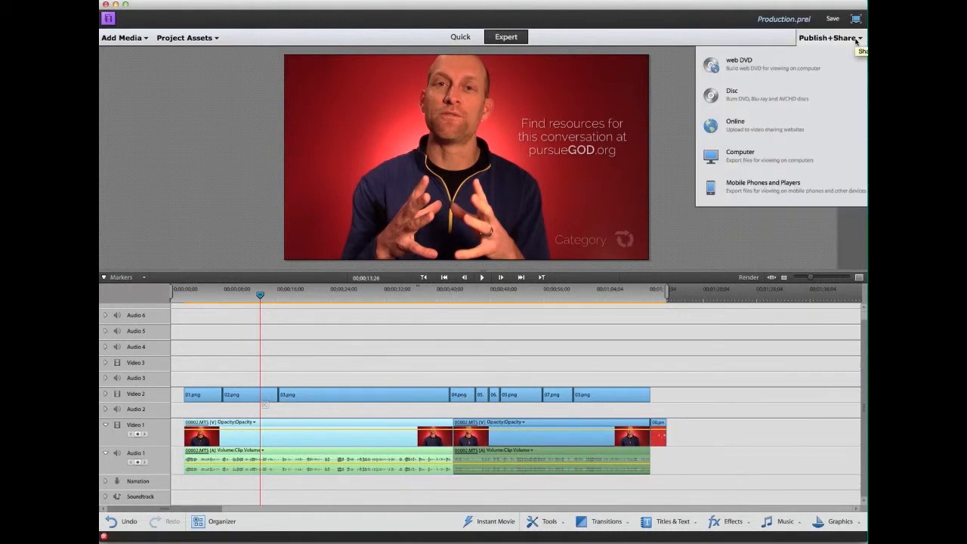
{"action": "left_click", "coordinate": [778, 158]}
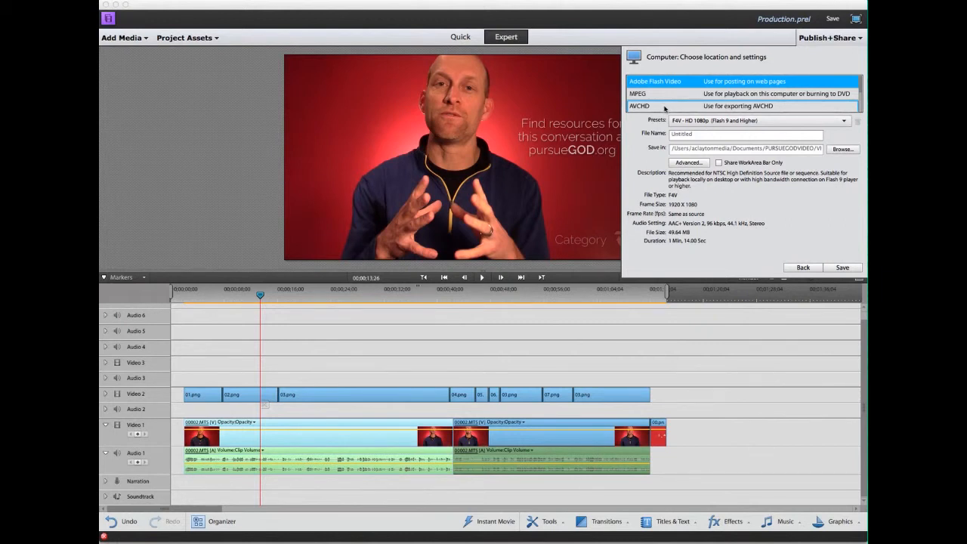
{"action": "left_click", "coordinate": [665, 107]}
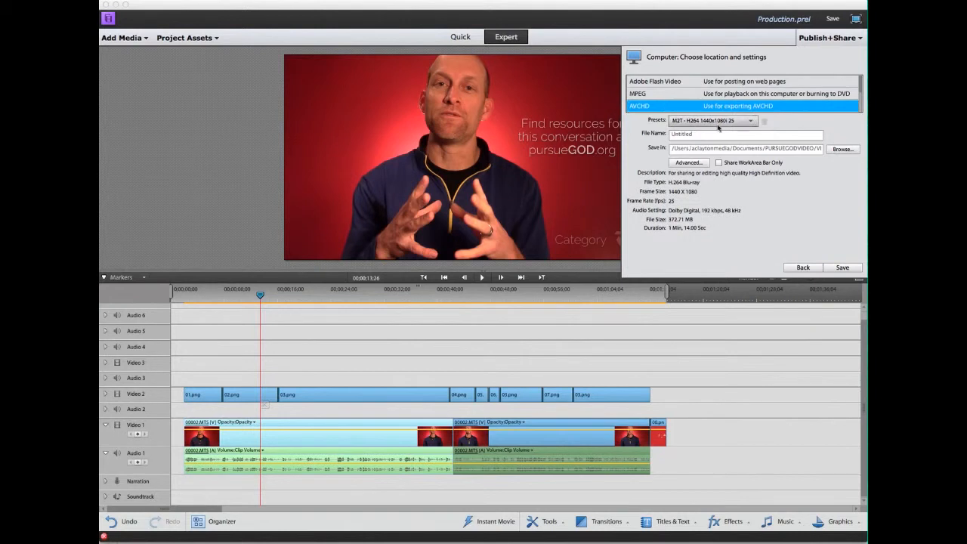
{"action": "left_click", "coordinate": [740, 122]}
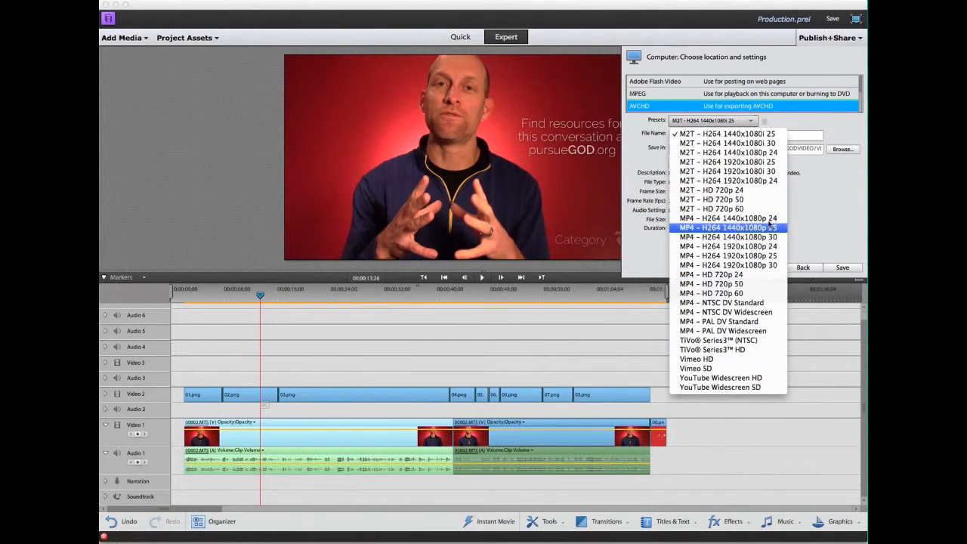
{"action": "left_click", "coordinate": [748, 276]}
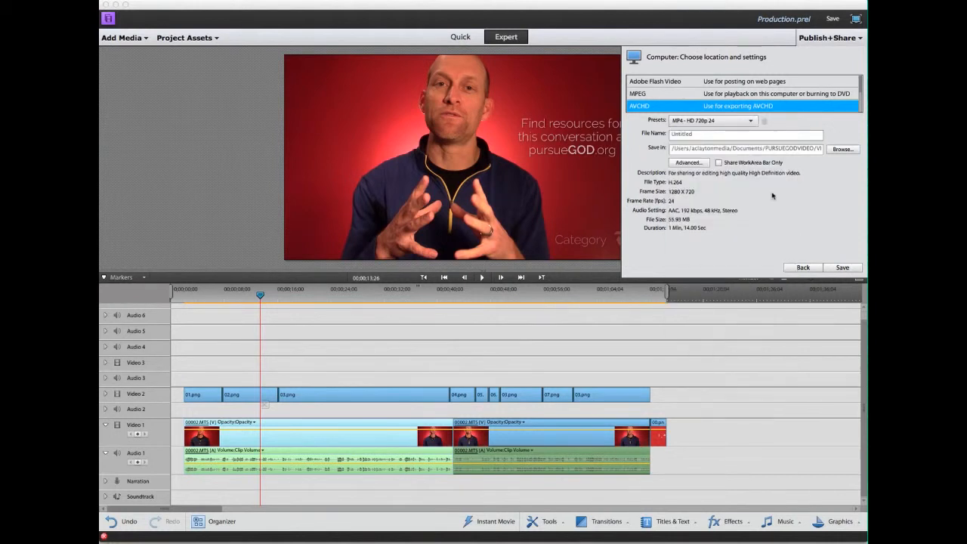
{"action": "double_click", "coordinate": [690, 134]}
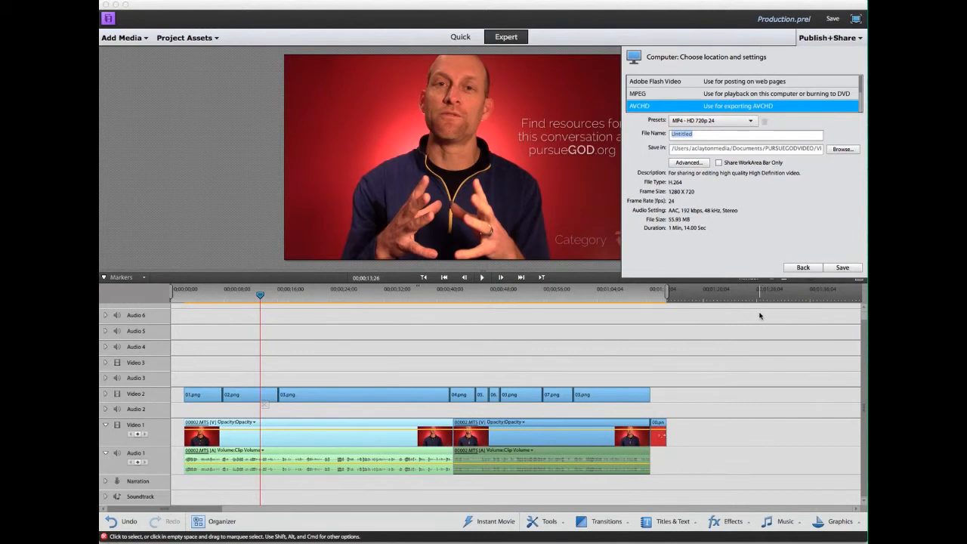
{"action": "left_click", "coordinate": [643, 328]}
{"action": "left_click", "coordinate": [647, 328]}
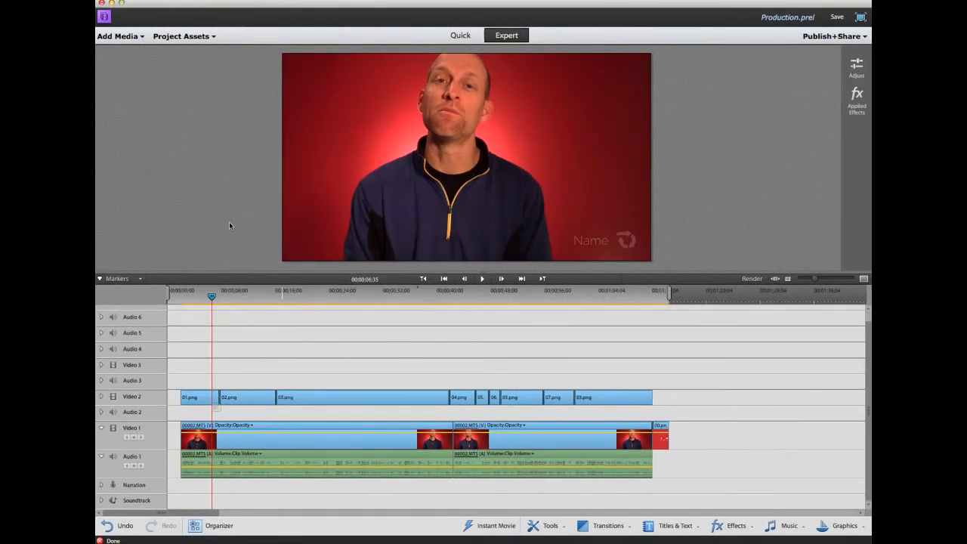
Move the playhead to about 00:00:22, inside the 03.png Category overlay.
{"action": "left_click", "coordinate": [309, 297]}
{"action": "left_click_drag", "start_coordinate": [309, 297], "coordinate": [318, 297]}
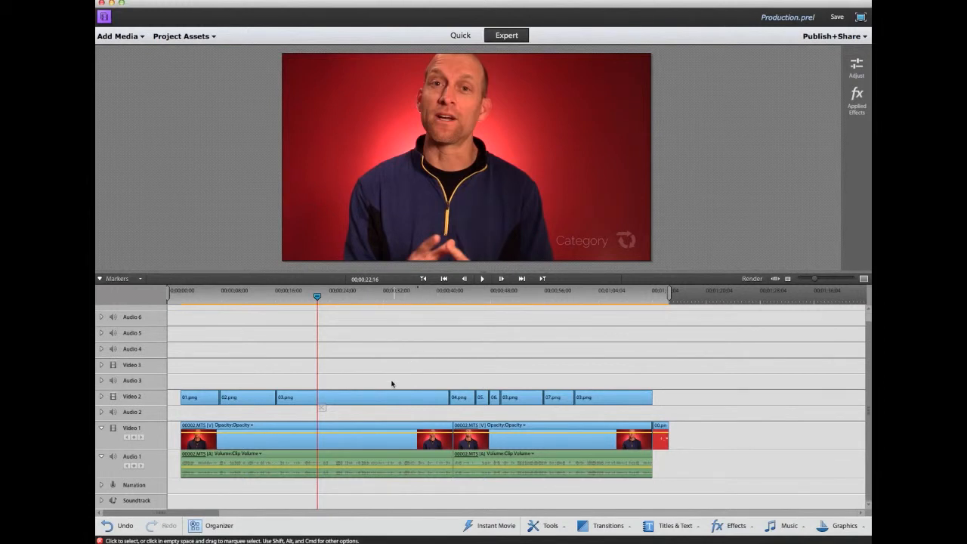
Swap the 03.png overlay on Video 2 for 99.png using Replace Clip from Project Assets.
{"action": "left_click", "coordinate": [352, 397]}
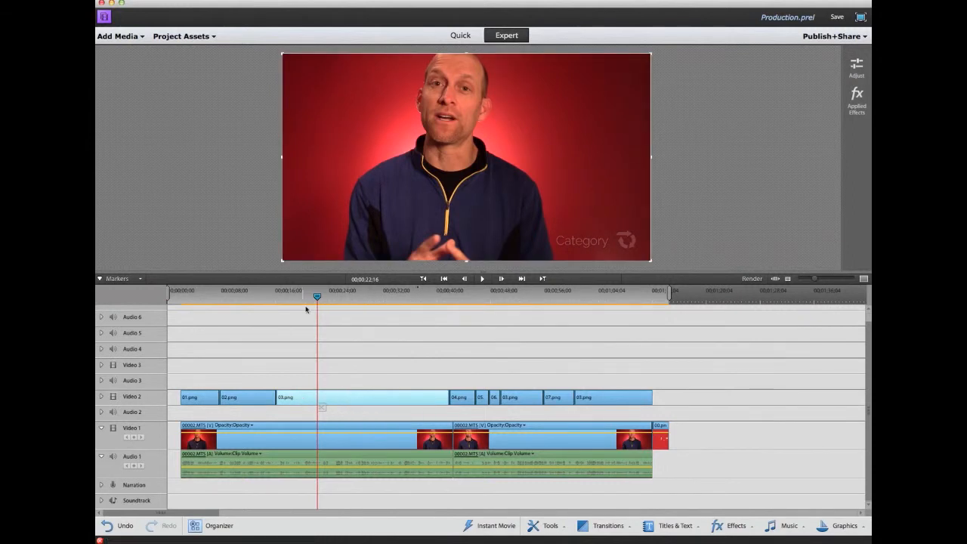
{"action": "left_click", "coordinate": [204, 37]}
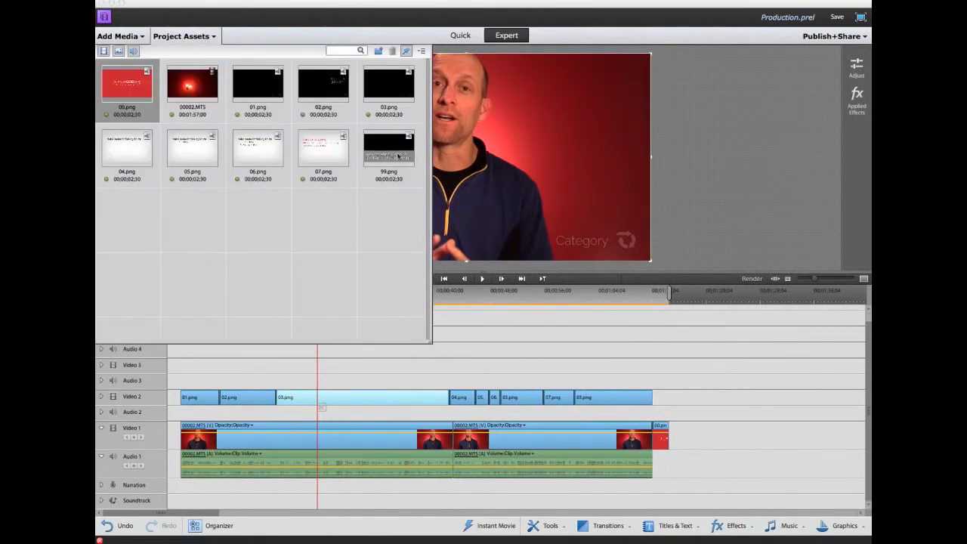
{"action": "left_click", "coordinate": [392, 150]}
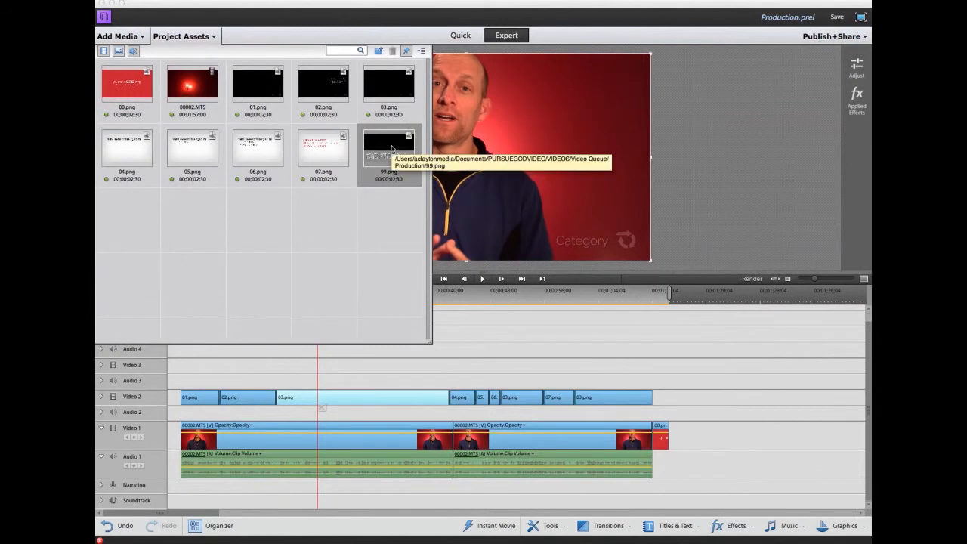
{"action": "right_click", "coordinate": [366, 397]}
{"action": "left_click", "coordinate": [385, 379]}
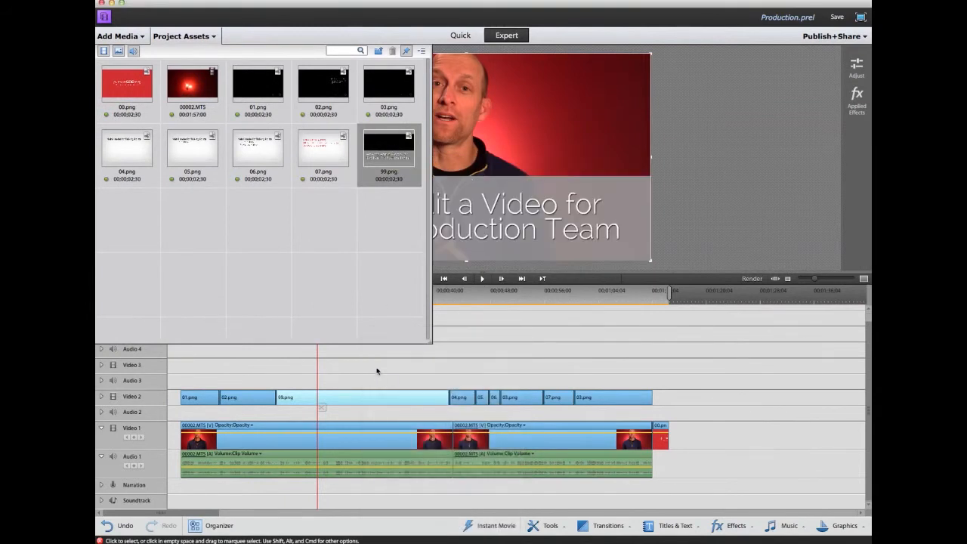
{"action": "left_click", "coordinate": [184, 36]}
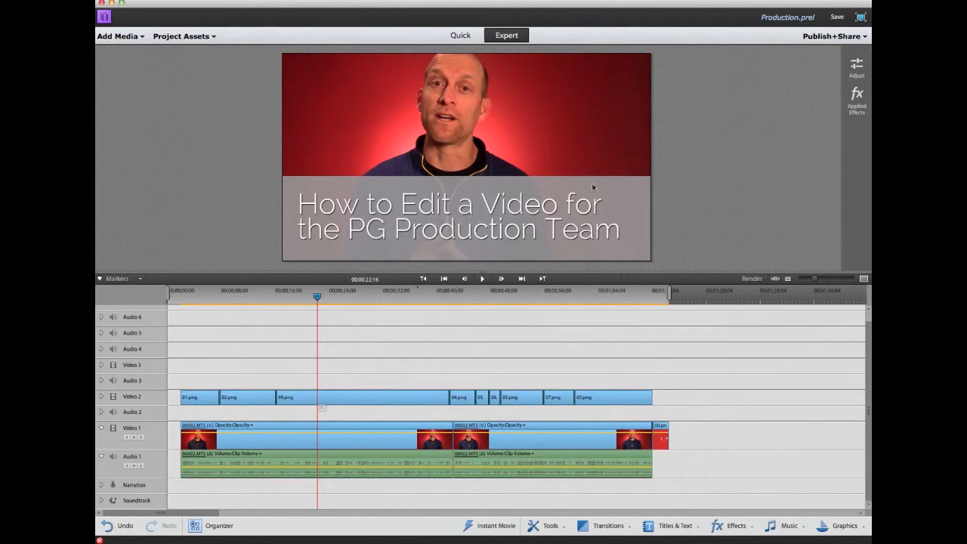
{"action": "left_click", "coordinate": [184, 37]}
{"action": "left_click", "coordinate": [185, 36]}
Make a freeze frame of the current shot and try exporting it as BMP, then cancel.
{"action": "left_click", "coordinate": [97, 1]}
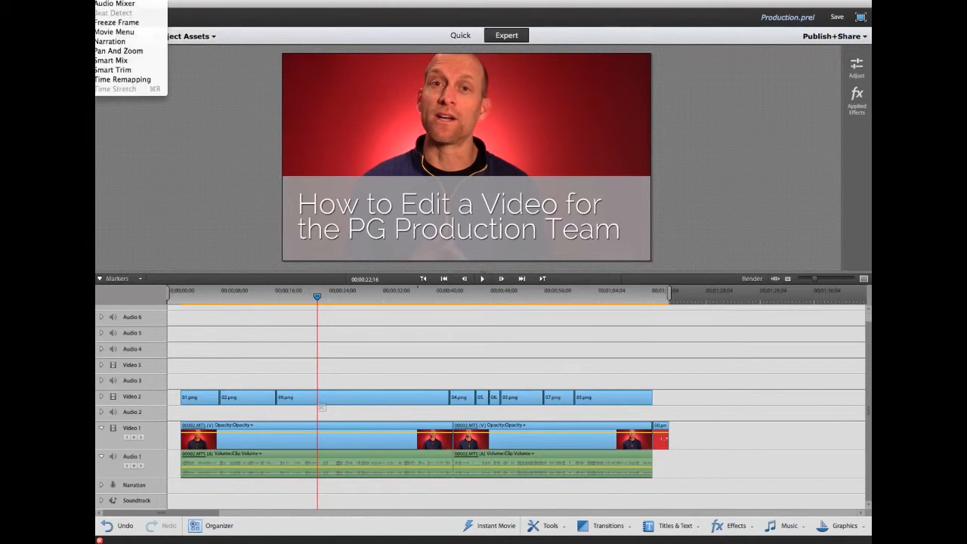
{"action": "left_click", "coordinate": [123, 23]}
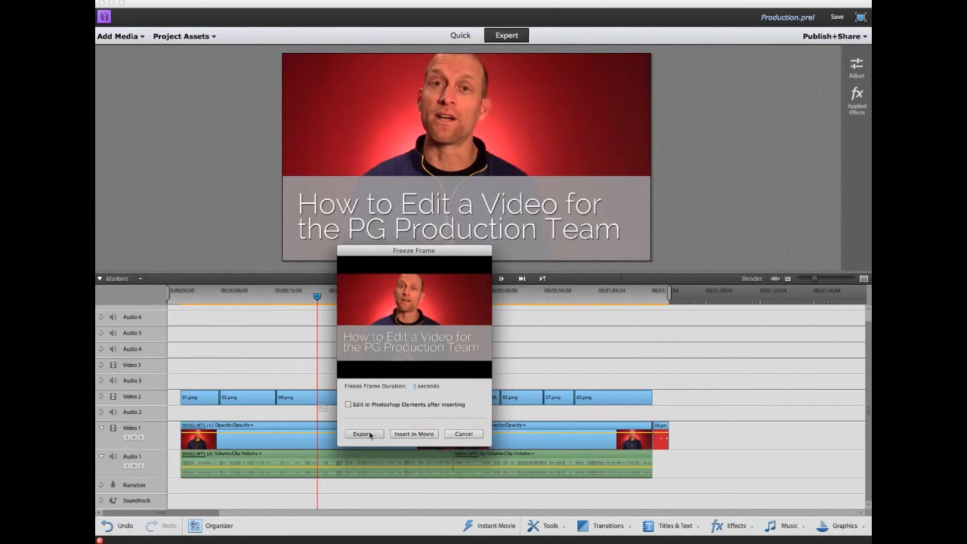
{"action": "left_click", "coordinate": [363, 434]}
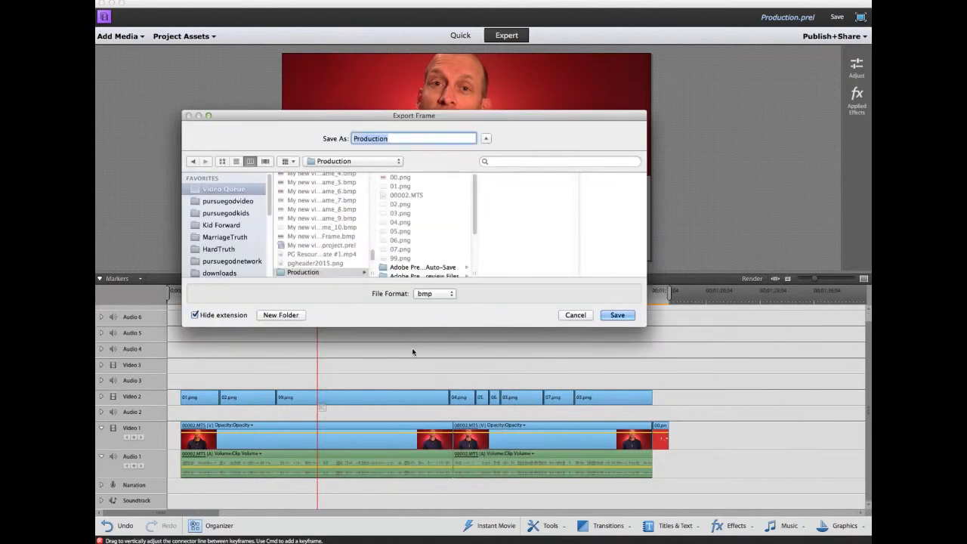
{"action": "left_click", "coordinate": [452, 294]}
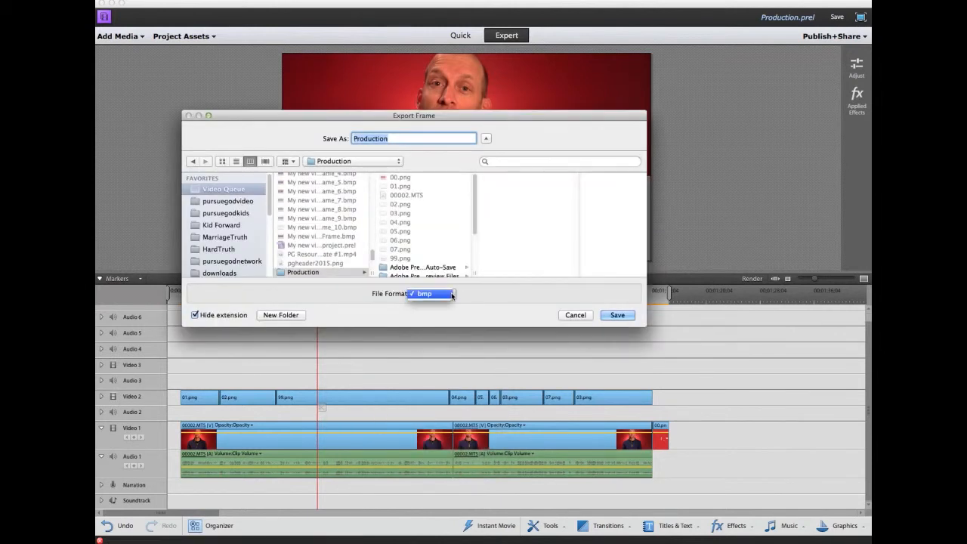
{"action": "left_click", "coordinate": [452, 294]}
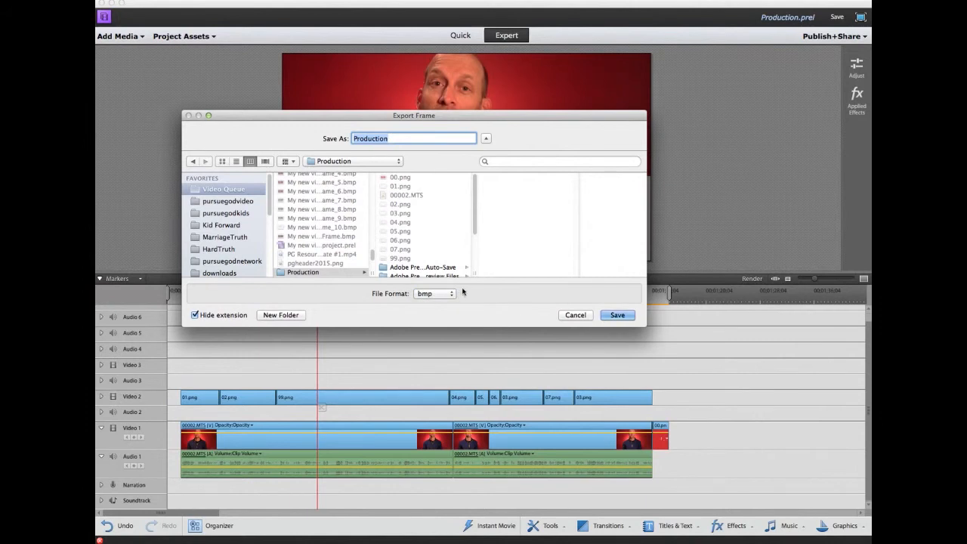
{"action": "left_click", "coordinate": [575, 315]}
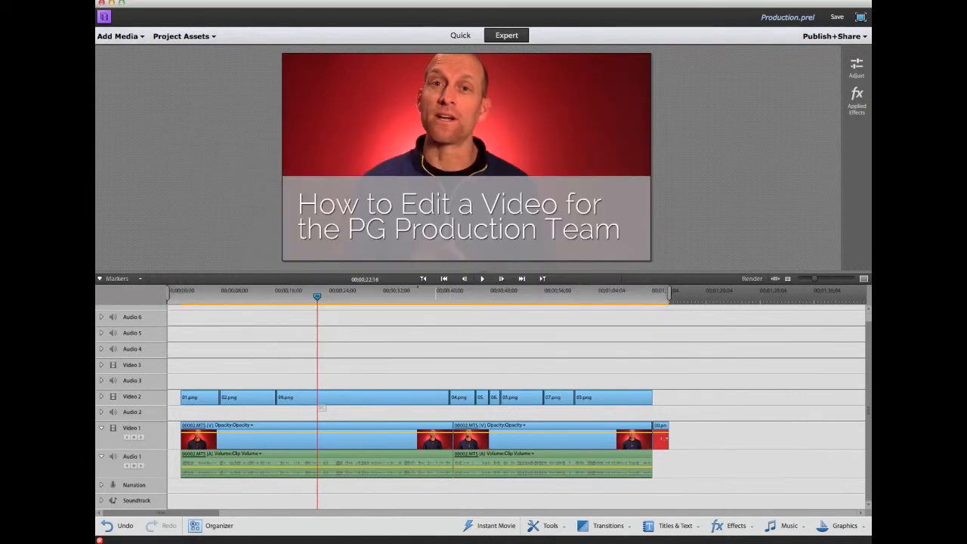
Recreate the freeze frame with 'Edit in Photoshop Elements after inserting' ticked.
{"action": "left_click", "coordinate": [100, 0]}
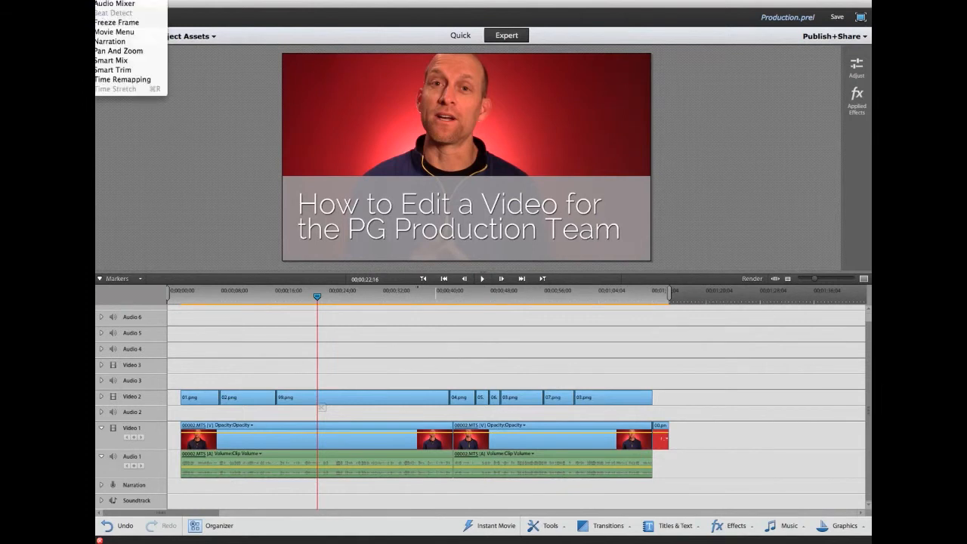
{"action": "left_click", "coordinate": [117, 23]}
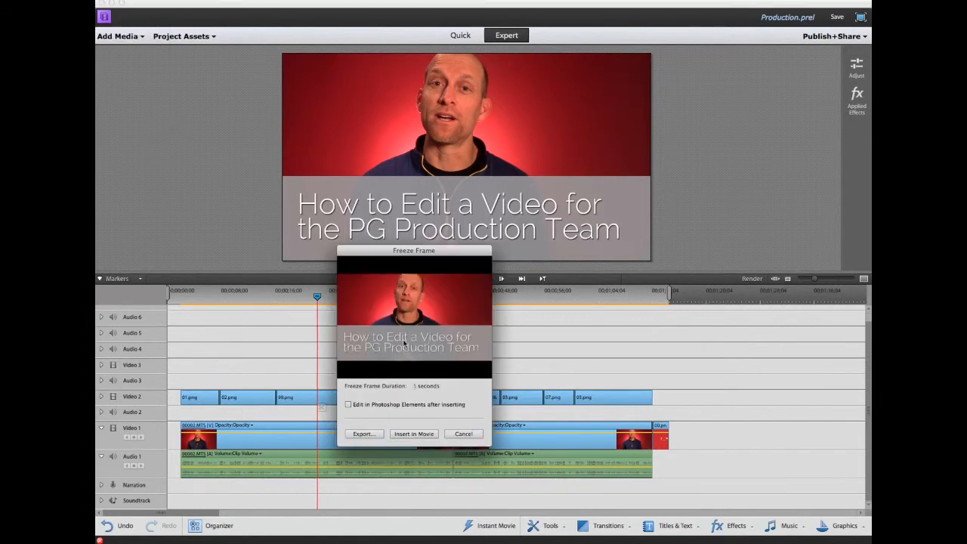
{"action": "left_click", "coordinate": [368, 406]}
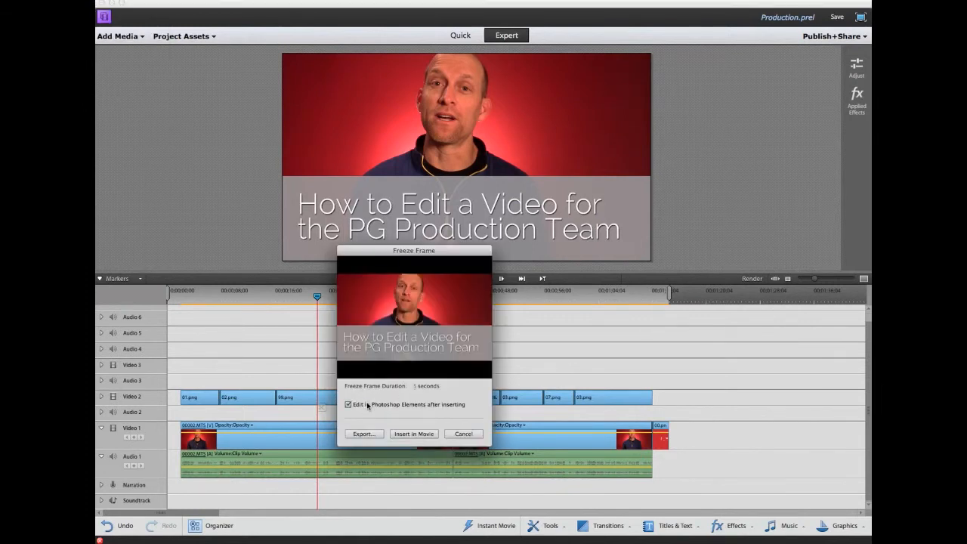
Insert the freeze frame into the movie so it opens in Photoshop Elements.
{"action": "left_click", "coordinate": [415, 435]}
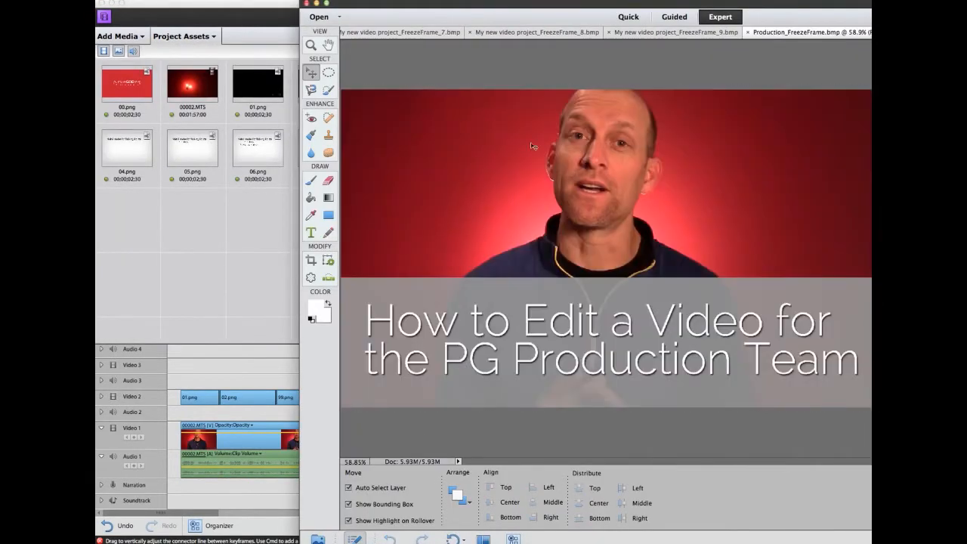
{"action": "left_click_drag", "start_coordinate": [449, 8], "coordinate": [296, 9]}
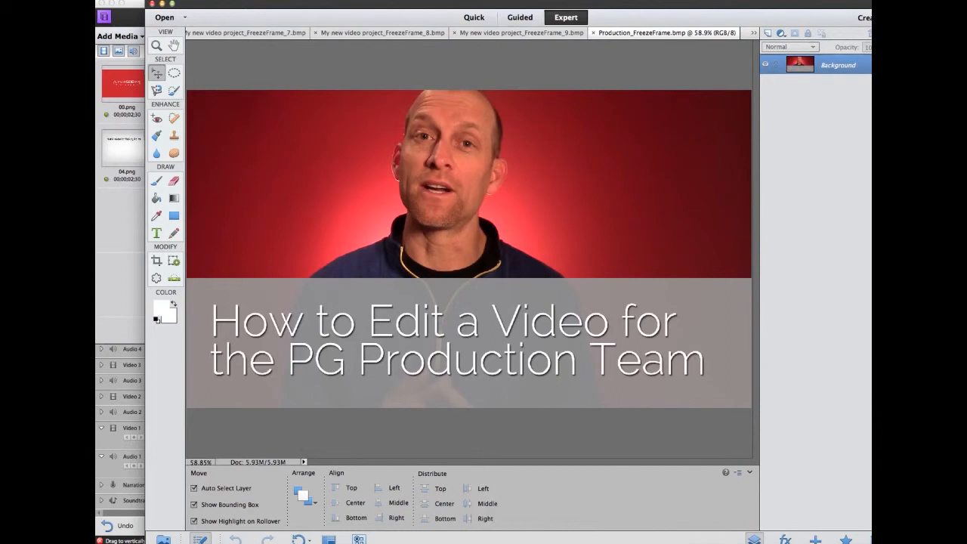
{"action": "left_click", "coordinate": [285, 73]}
Save the image for web as PNG-24 named 99.png, replacing the existing file.
{"action": "key", "text": "alt+shift+super+s"}
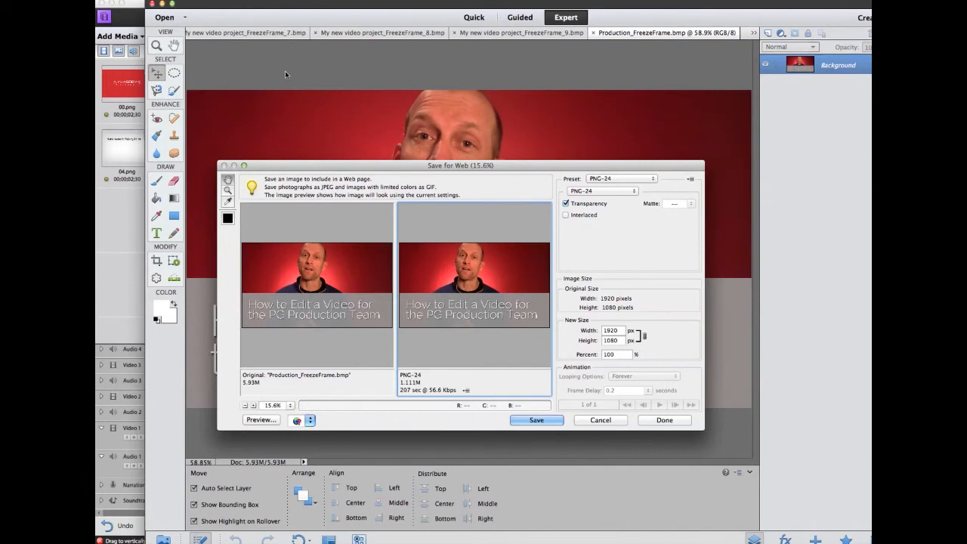
{"action": "key", "text": "Return"}
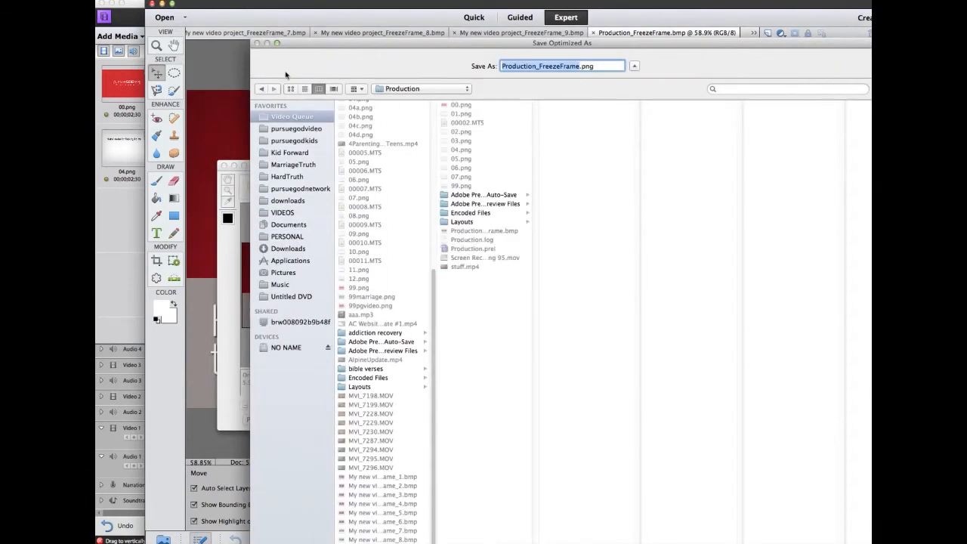
{"action": "type", "text": "99"}
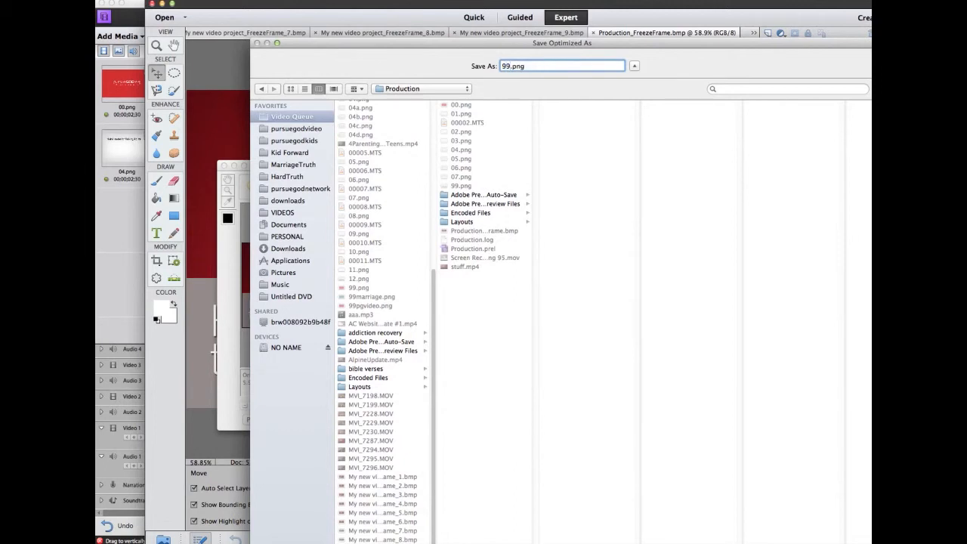
{"action": "key", "text": "Return"}
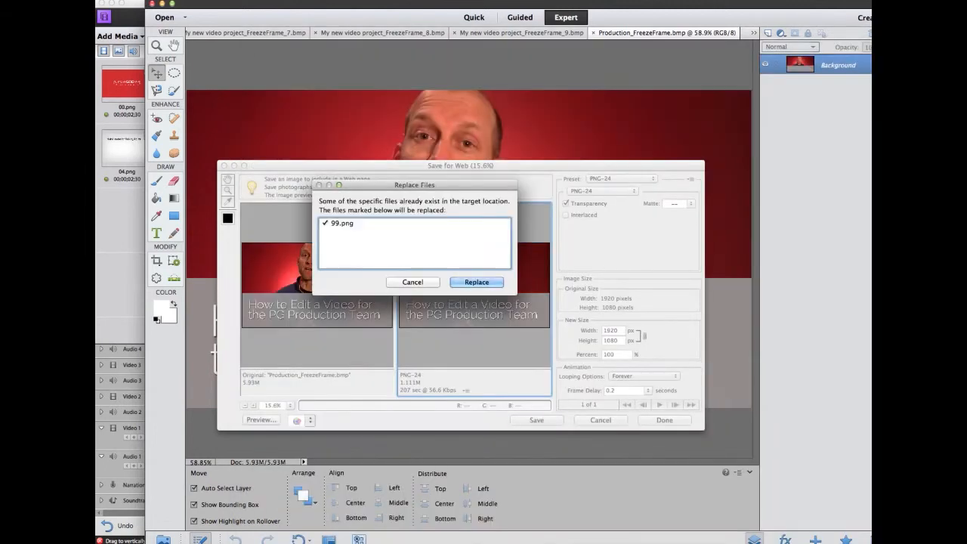
{"action": "key", "text": "Return"}
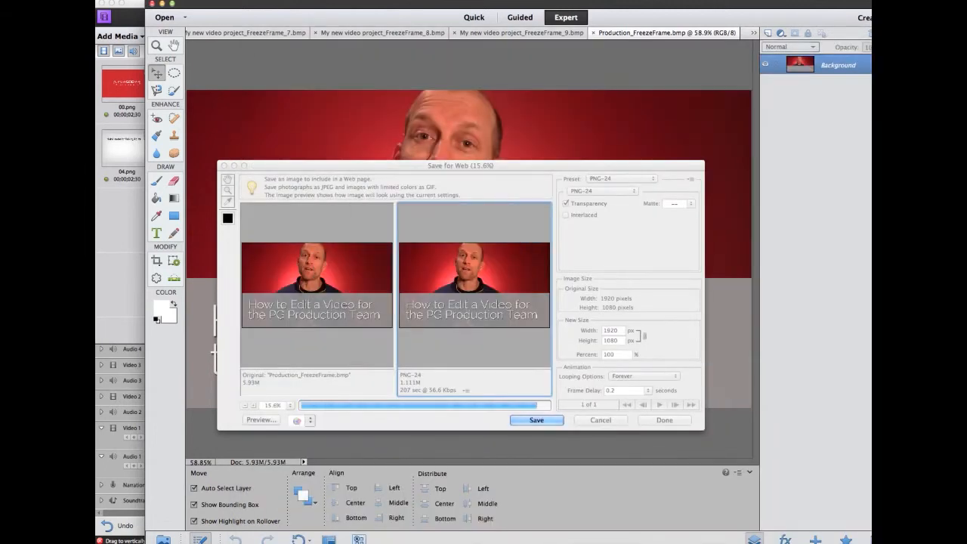